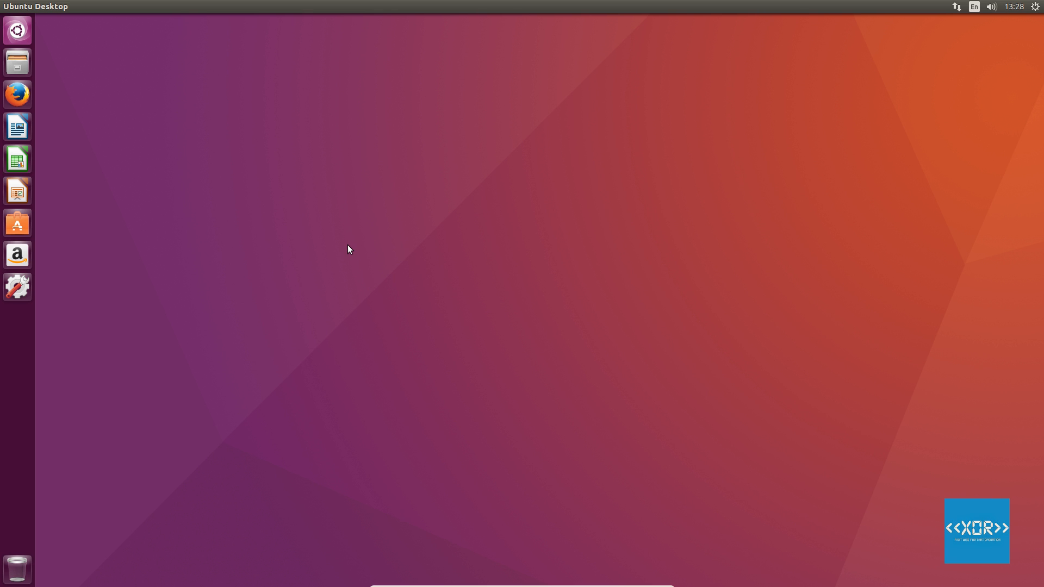
# Open Firefox and load the website playonlinux.com.
pyautogui.click(21, 94)
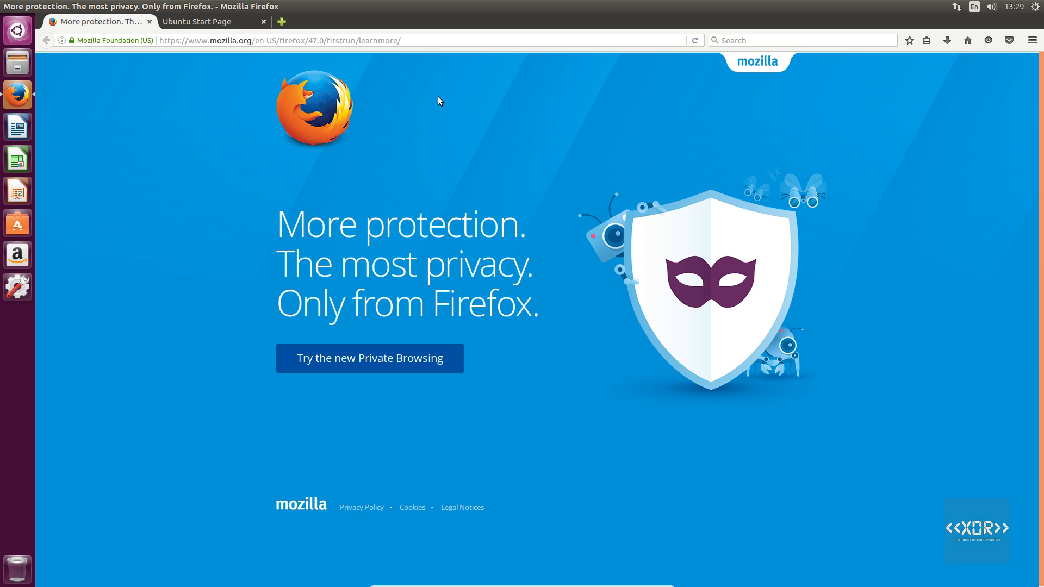
pyautogui.click(437, 37)
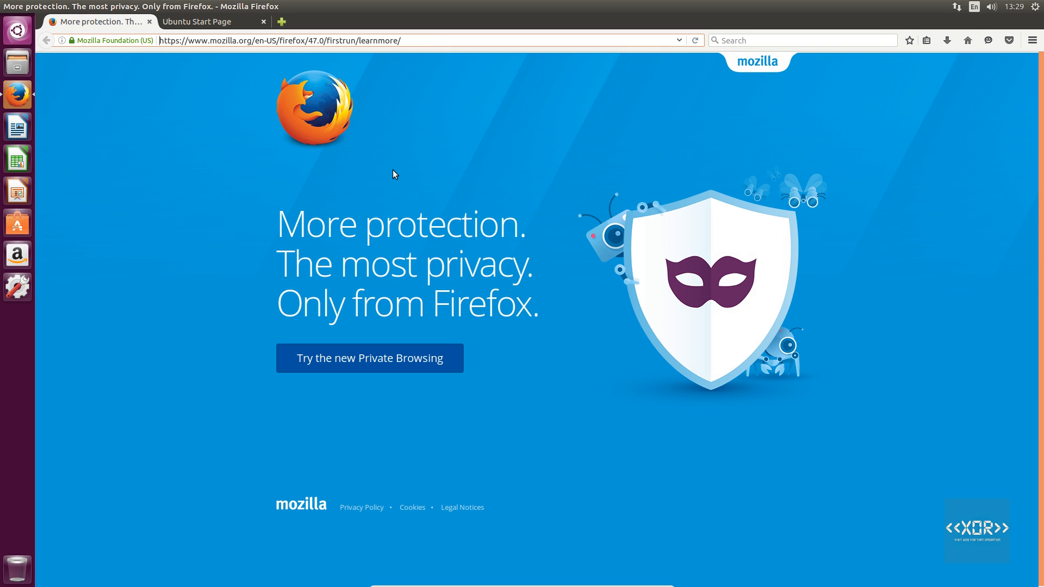
pyautogui.hotkey('ctrl', 'a')
pyautogui.write('playonlinux.oc')
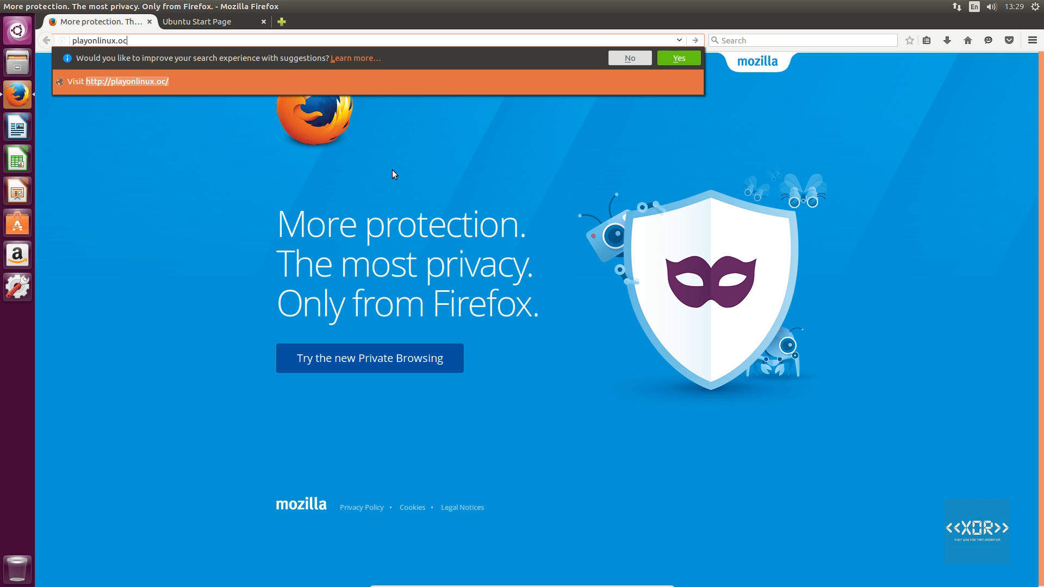
pyautogui.press('BackSpace')
pyautogui.press('BackSpace')
pyautogui.write('com')
pyautogui.press('Return')
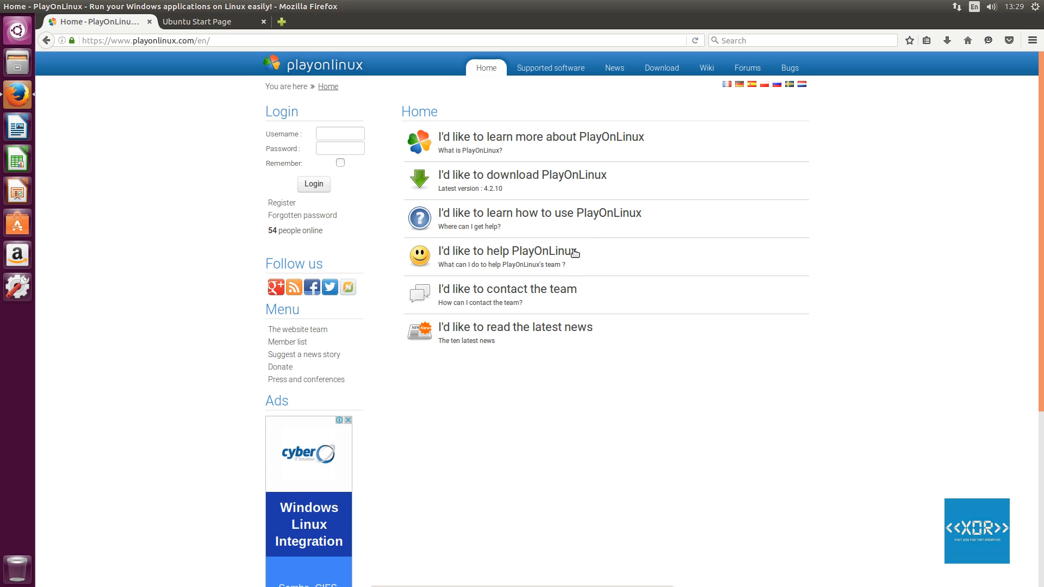
# Go to the PlayOnLinux download page and expand the Ubuntu package instructions to show the Trusty version commands.
pyautogui.click(588, 177)
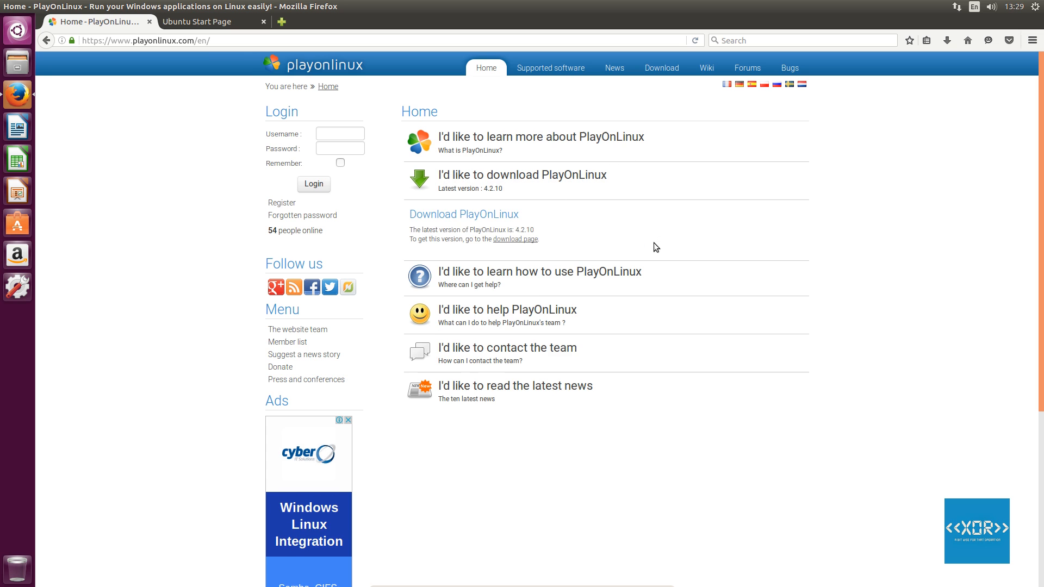
pyautogui.click(508, 239)
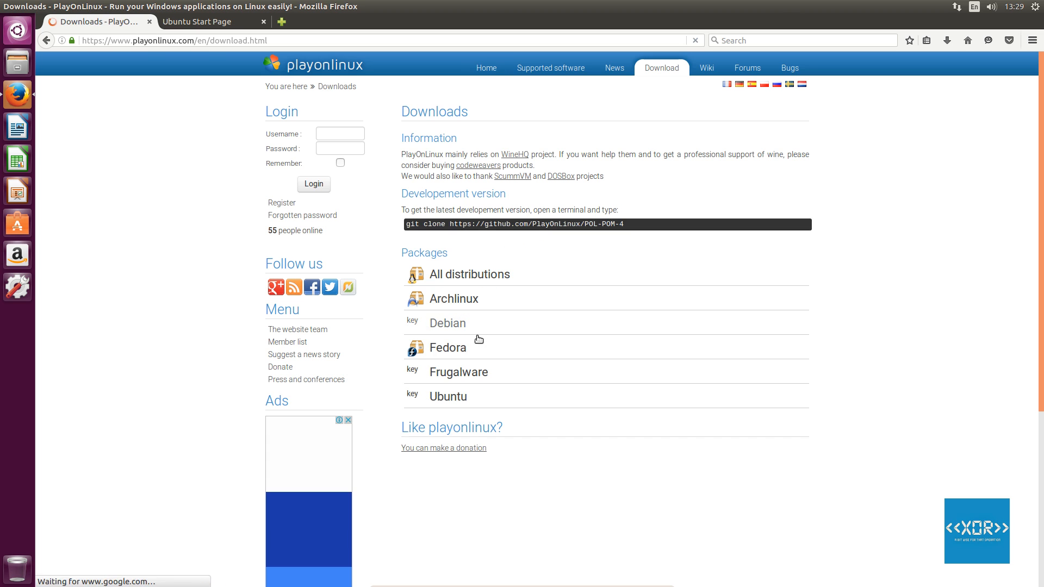
pyautogui.click(443, 401)
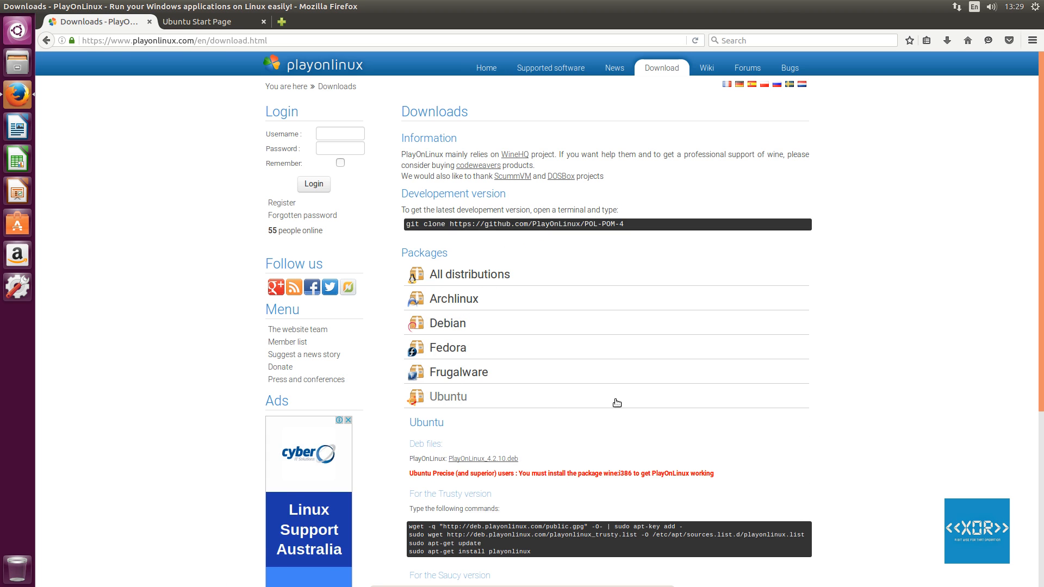
pyautogui.scroll(-2, 645, 418)
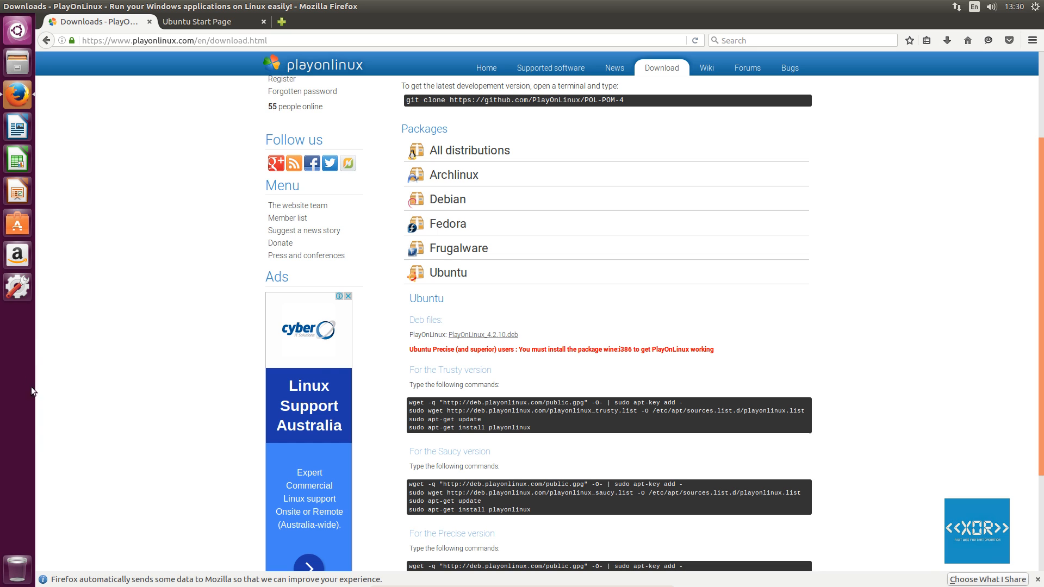
pyautogui.scroll(-1, 419, 404)
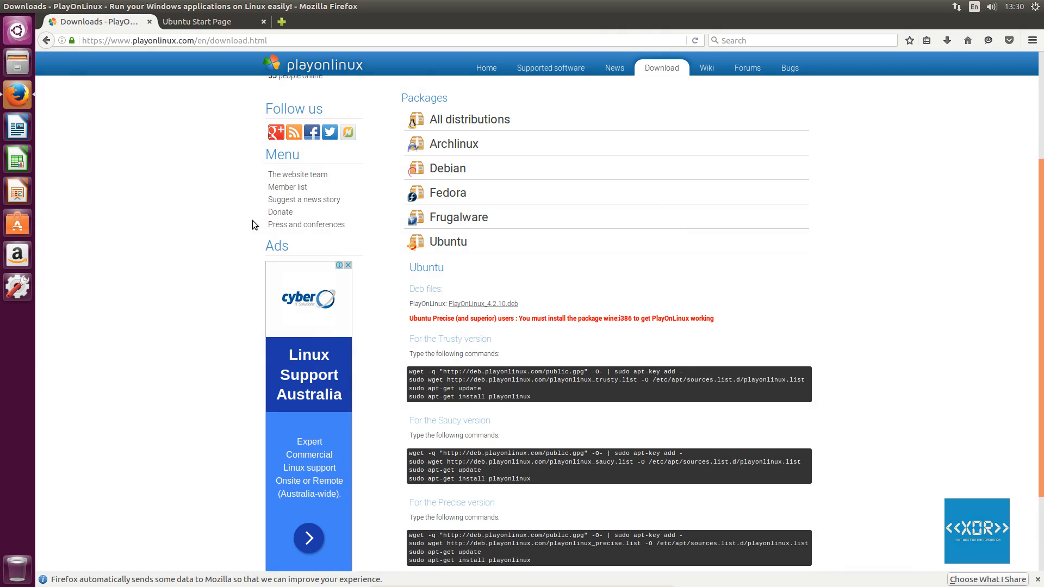
# Open a Terminal window, reset it, and place it so the Trusty commands on the web page stay readable.
pyautogui.press('super')
pyautogui.write('t')
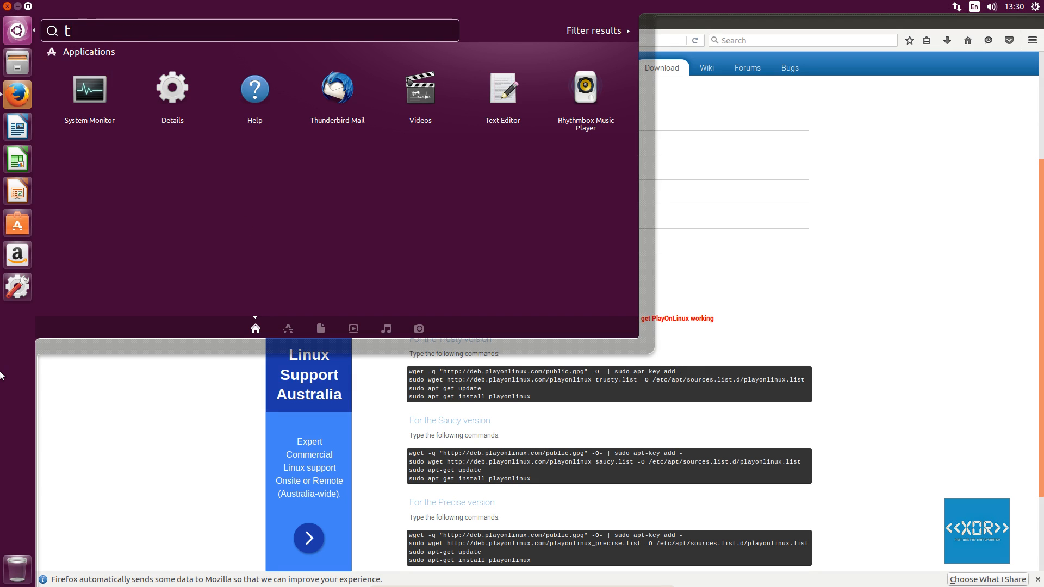
pyautogui.write('ermin')
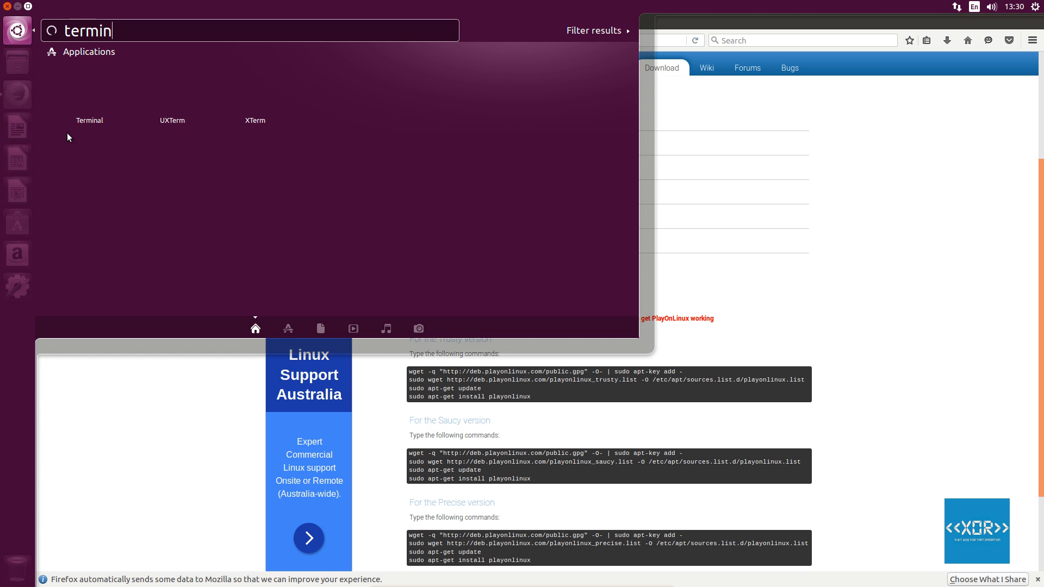
pyautogui.press('Return')
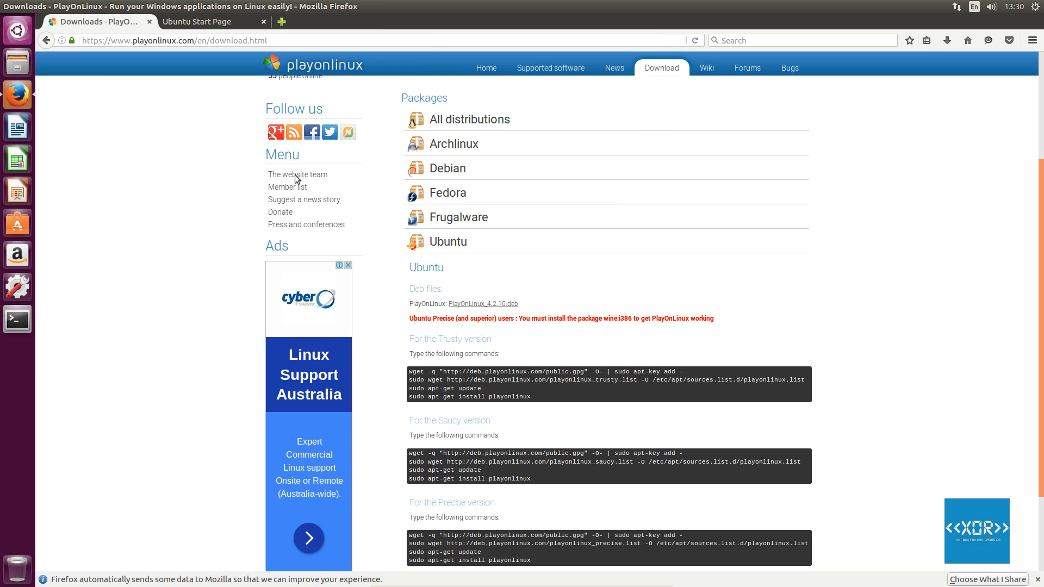
pyautogui.moveTo(190, 19); pyautogui.dragTo(335, 165)
pyautogui.write('reset')
pyautogui.press('Return')
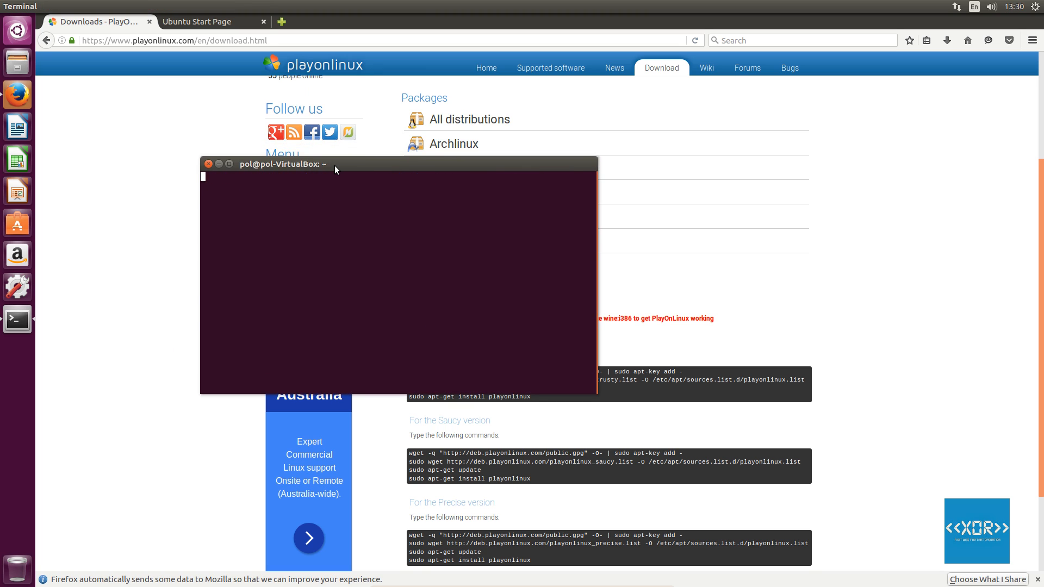
pyautogui.moveTo(334, 166); pyautogui.dragTo(609, 122)
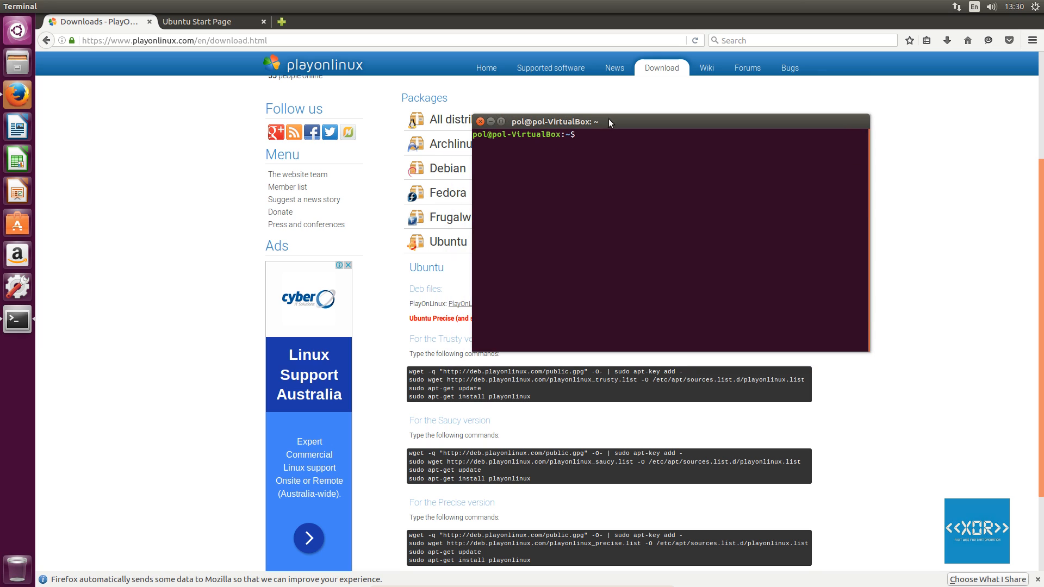
pyautogui.write('wget -q')
pyautogui.press('BackSpace')
pyautogui.press('BackSpace')
pyautogui.press('BackSpace')
pyautogui.press('BackSpace')
pyautogui.press('BackSpace')
pyautogui.press('BackSpace')
pyautogui.press('BackSpace')
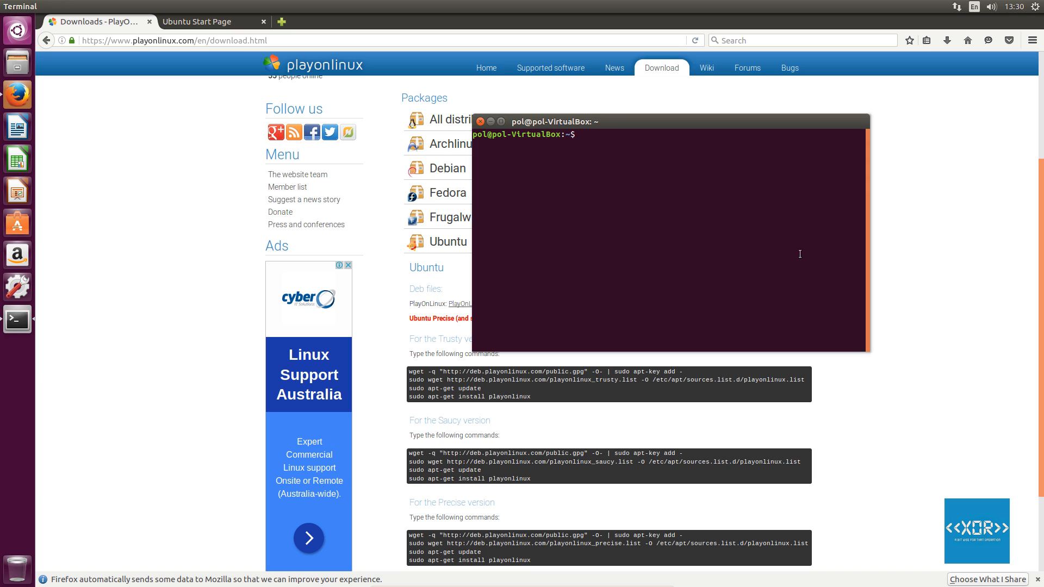
pyautogui.moveTo(712, 378); pyautogui.dragTo(408, 372)
pyautogui.click(689, 376)
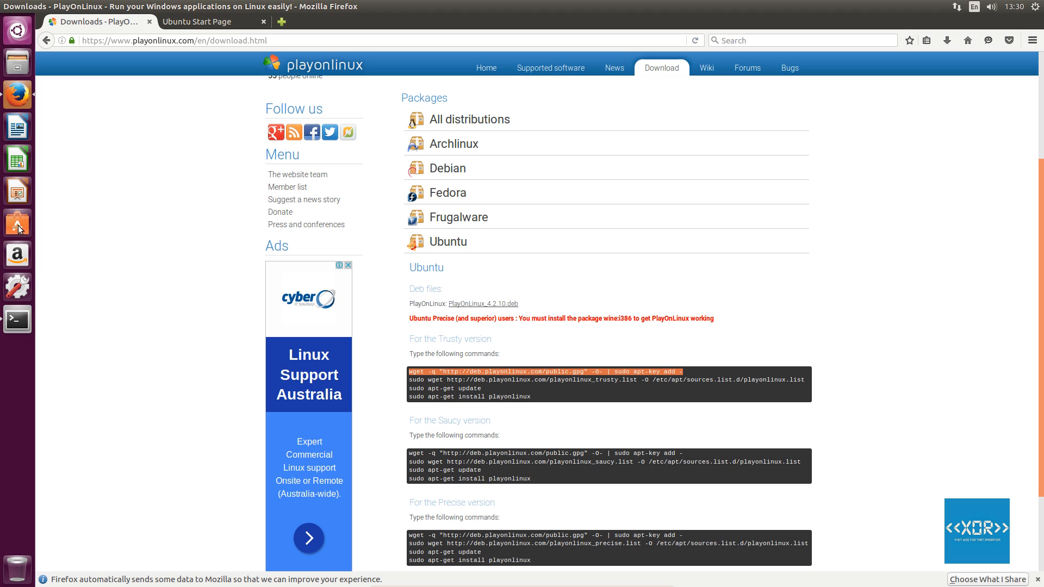
pyautogui.click(24, 309)
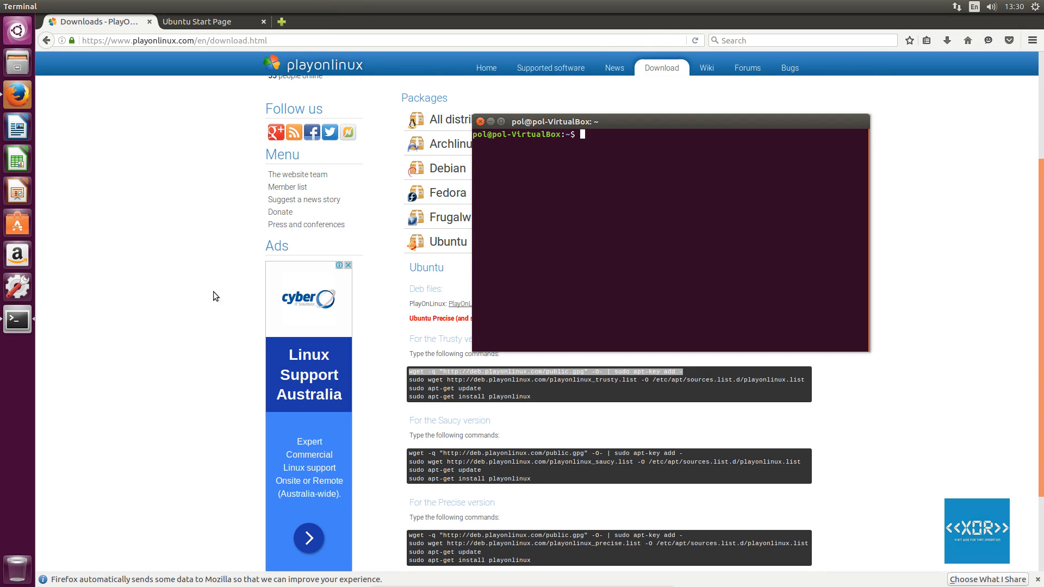
pyautogui.middleClick(597, 251)
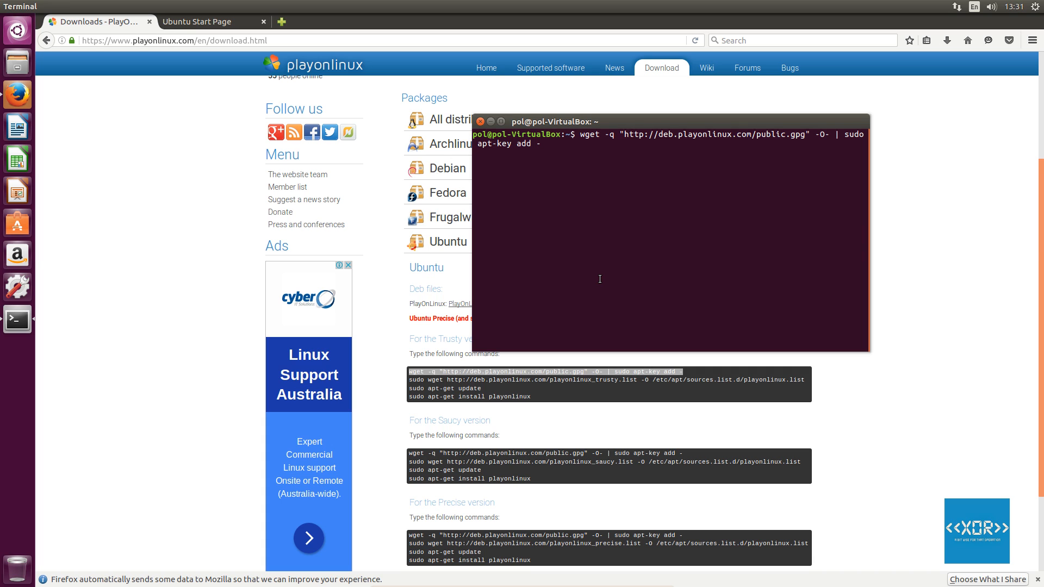
pyautogui.press('Return')
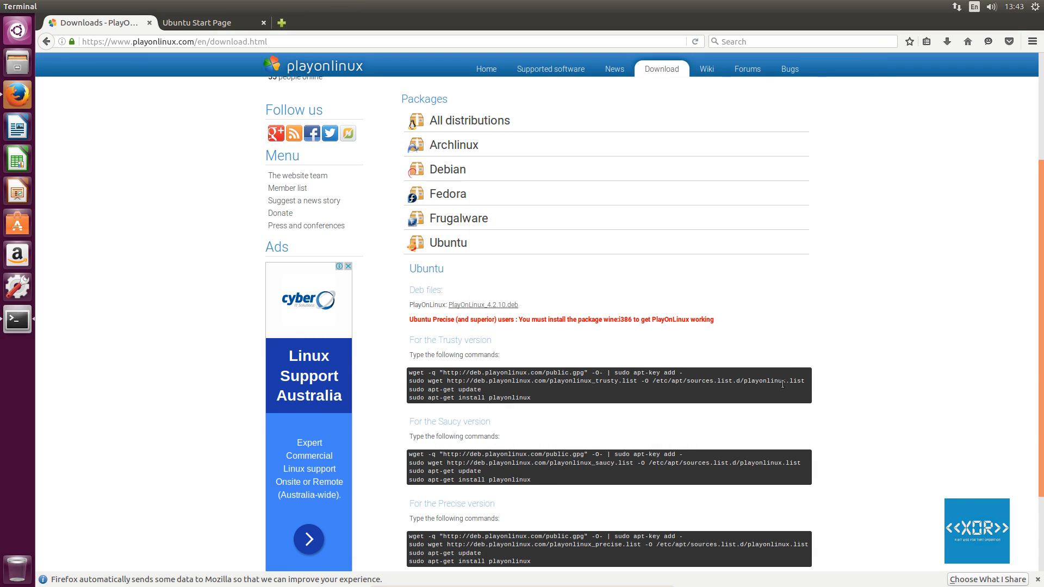
pyautogui.moveTo(805, 381); pyautogui.dragTo(403, 379)
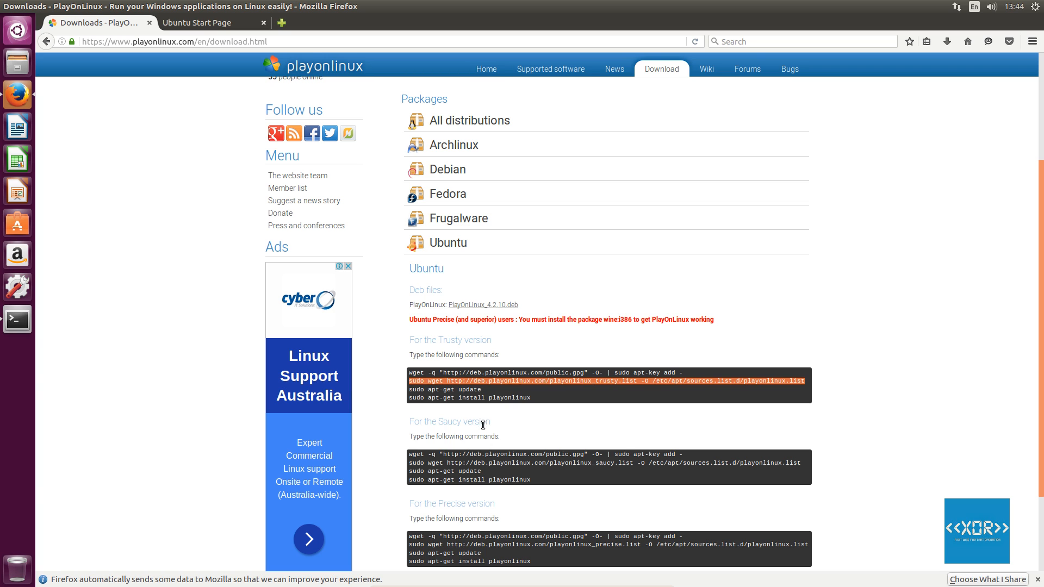
pyautogui.hotkey('alt', 'Tab')
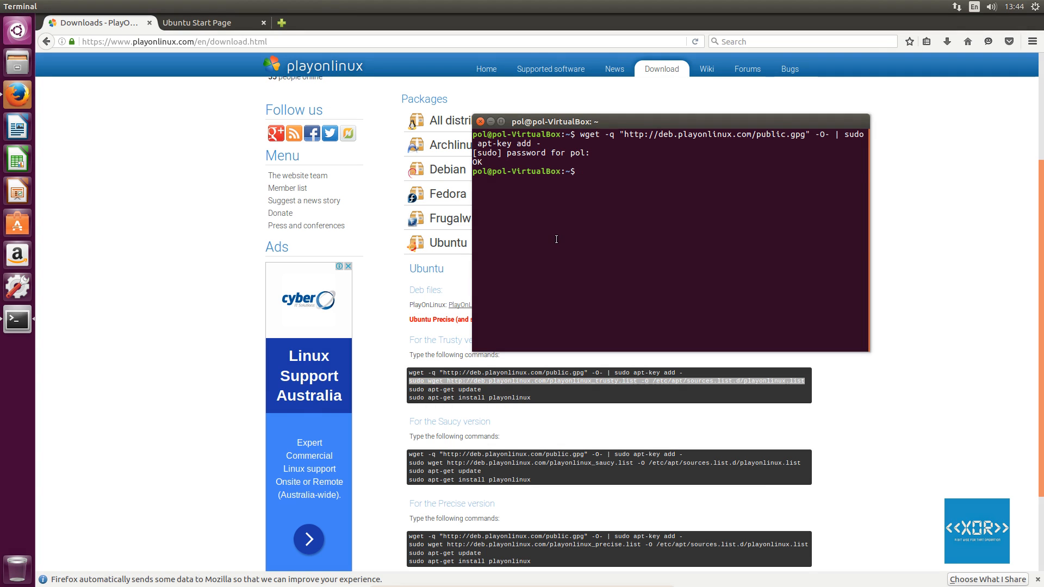
pyautogui.write('sudo wget http://deb.playonlinux.com/playonlinux_trusty.list -O /etc/apt/sources.list.d/playonlinux.list')
pyautogui.press('Return')
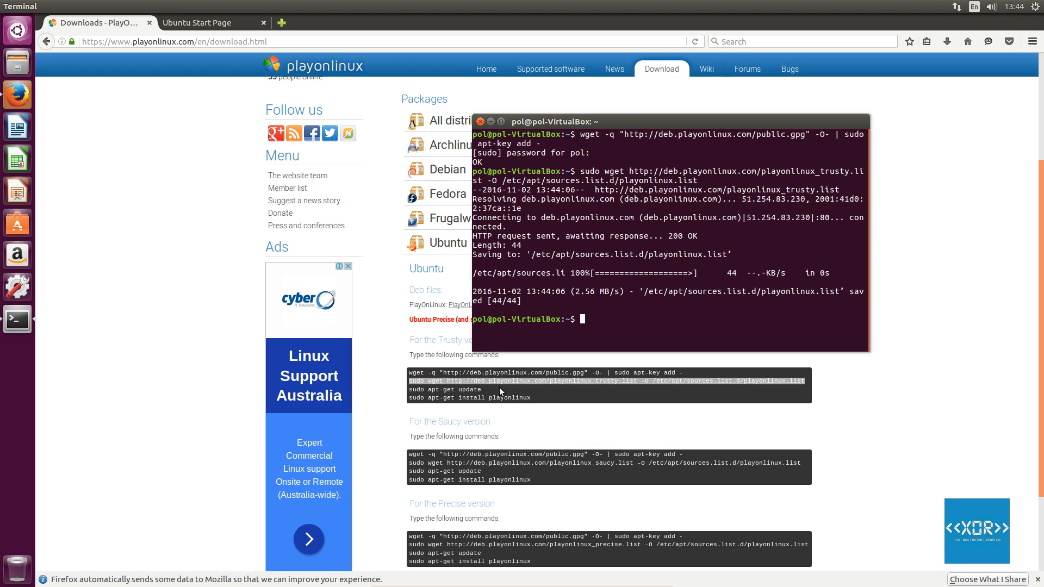
# Copy the sudo apt-get update command from the Trusty instructions and run it in Terminal.
pyautogui.moveTo(483, 390); pyautogui.dragTo(406, 394)
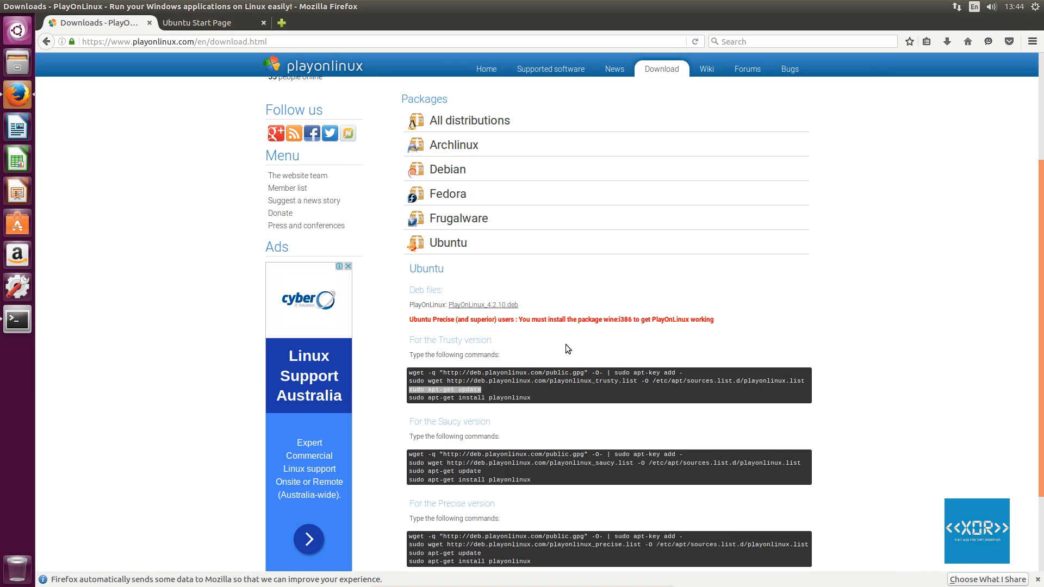
pyautogui.hotkey('alt', 'Tab')
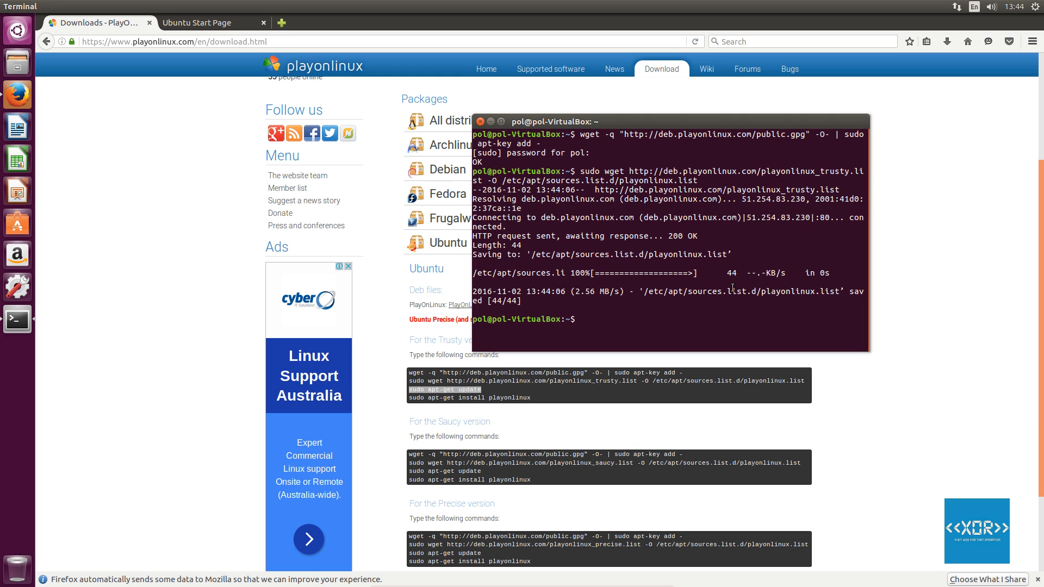
pyautogui.write('sudo apt-get update')
pyautogui.press('Return')
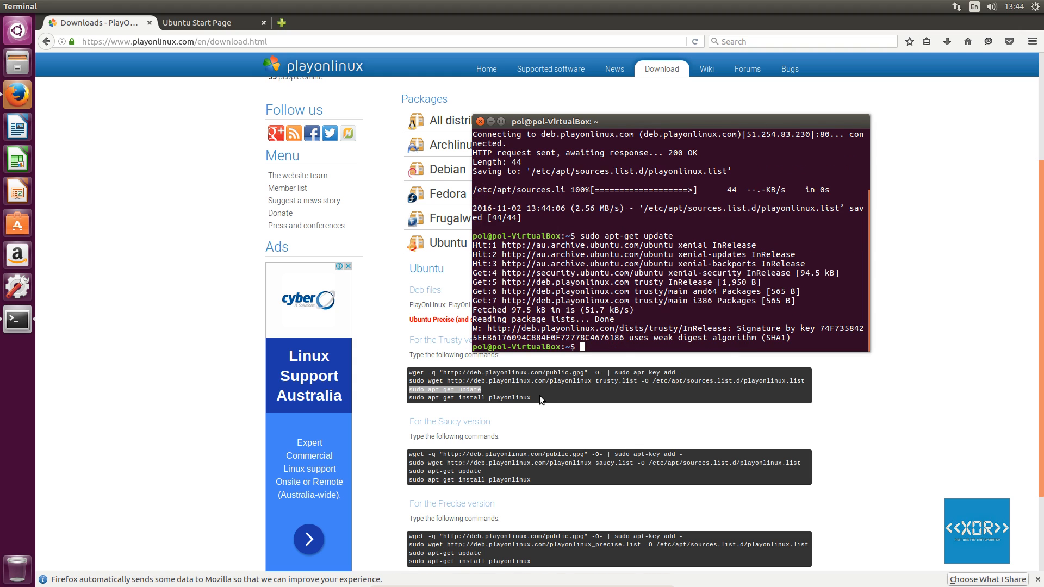
# Copy sudo apt-get install playonlinux from the Trusty instructions, run it in Terminal, and agree to continue with y.
pyautogui.moveTo(530, 396); pyautogui.dragTo(408, 398)
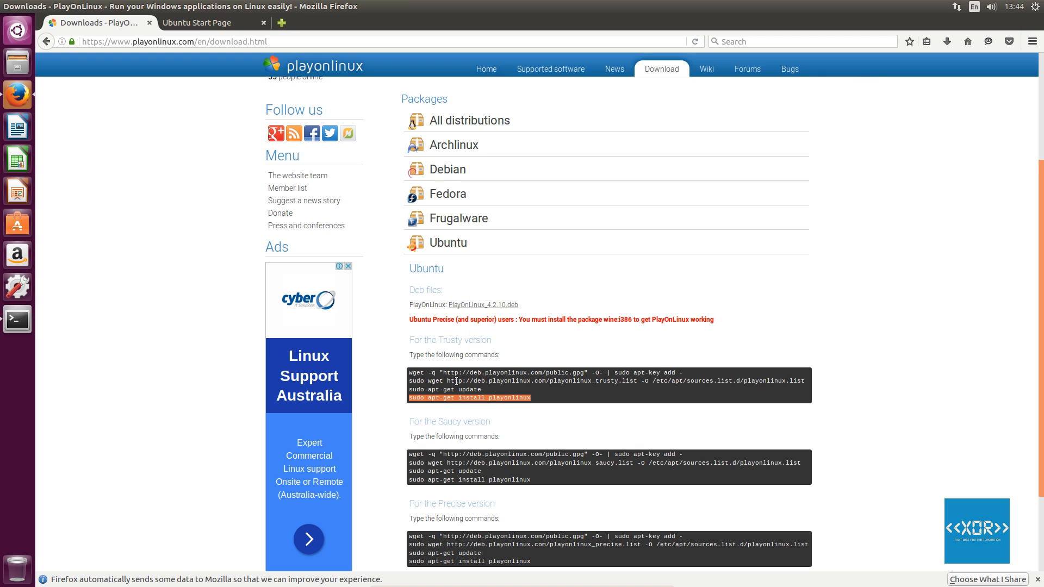
pyautogui.hotkey('alt', 'Tab')
pyautogui.press('Return')
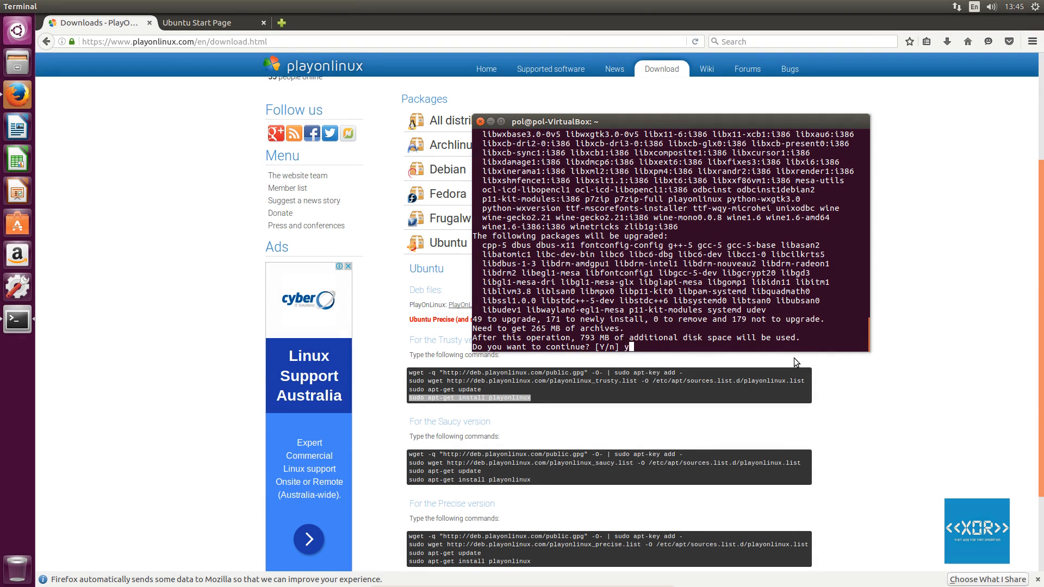
pyautogui.write('y')
pyautogui.press('Return')
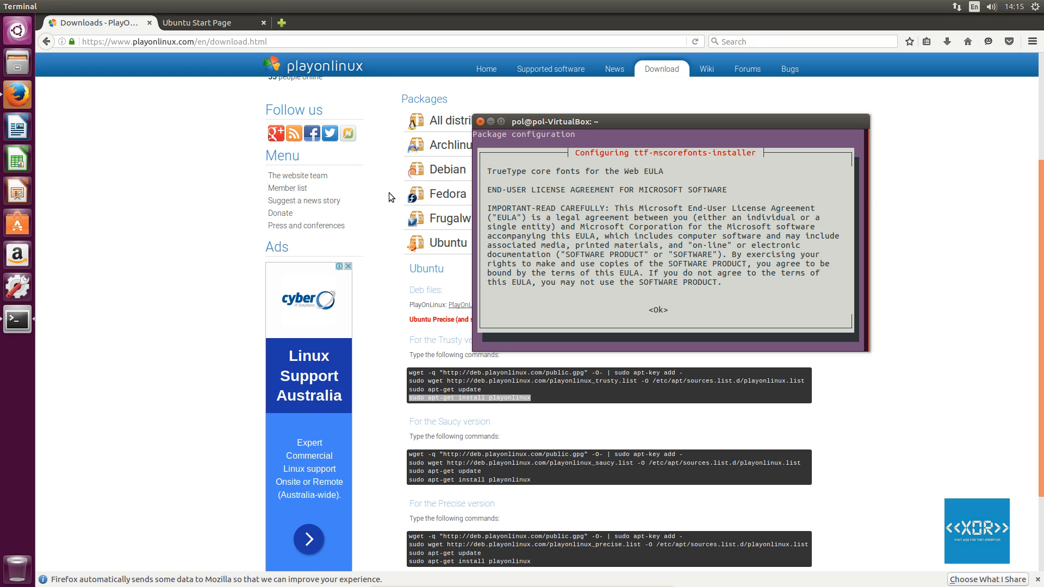
# Read through the TrueType core fonts EULA in the ttf-mscorefonts-installer configuration and accept the license terms.
pyautogui.press('Down')
pyautogui.press('Down')
pyautogui.press('Down')
pyautogui.press('Down')
pyautogui.press('Down')
pyautogui.press('Down')
pyautogui.press('Down')
pyautogui.press('Down')
pyautogui.press('Down')
pyautogui.press('Down')
pyautogui.press('Down')
pyautogui.press('Down')
pyautogui.press('Down')
pyautogui.press('Down')
pyautogui.press('Down')
pyautogui.press('Down')
pyautogui.press('Down')
pyautogui.press('Down')
pyautogui.press('Down')
pyautogui.press('Down')
pyautogui.press('Down')
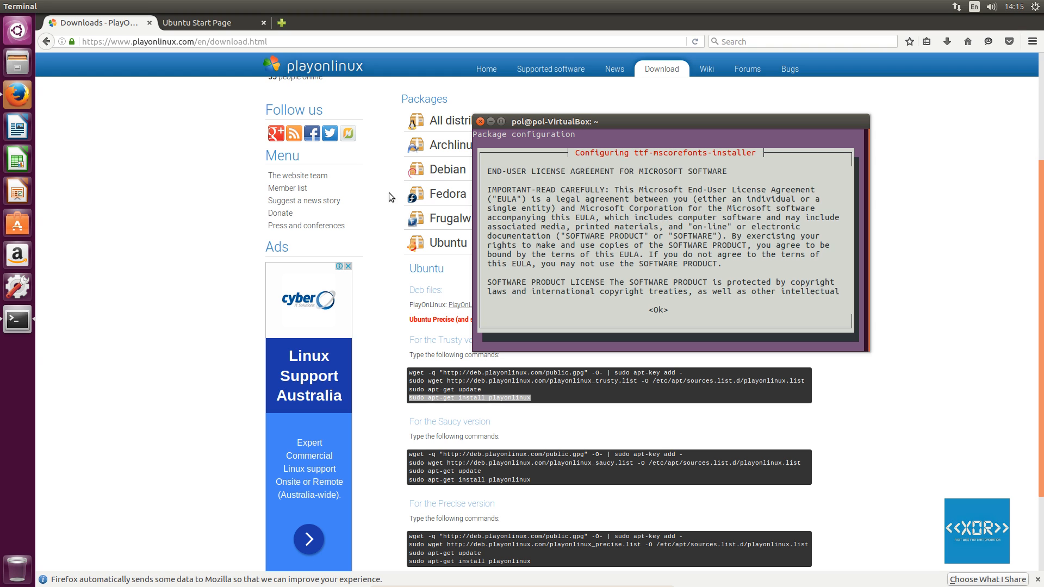
pyautogui.press('Down')
pyautogui.press('Down')
pyautogui.press('Down')
pyautogui.press('Down')
pyautogui.press('Down')
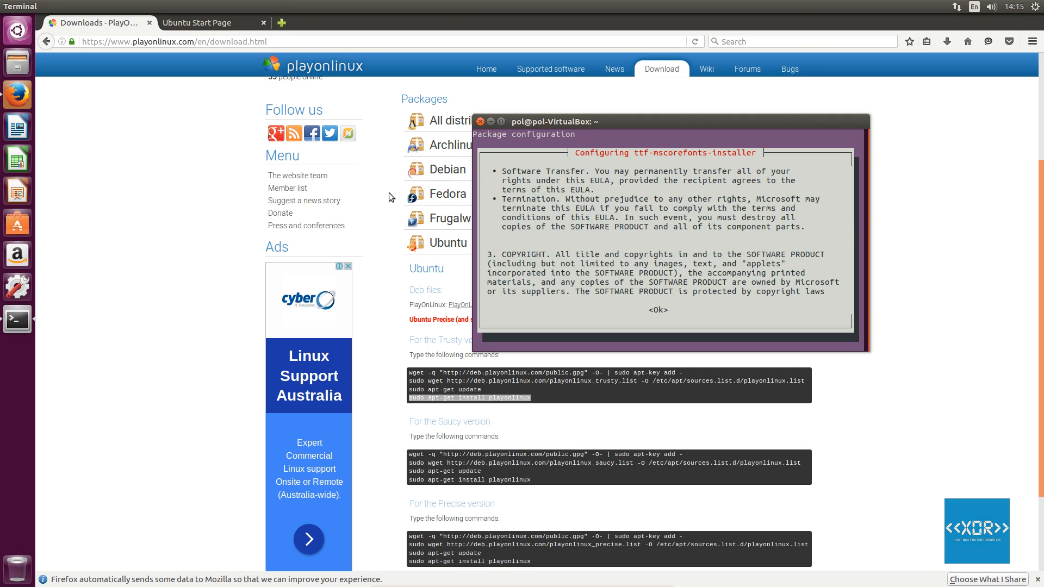
pyautogui.press('Tab')
pyautogui.press('Return')
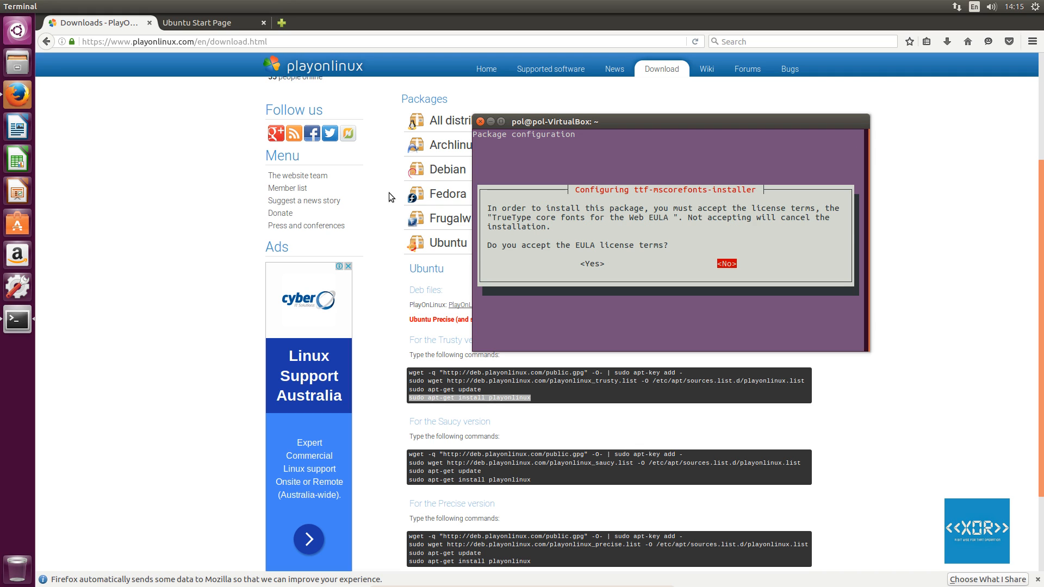
pyautogui.press('Left')
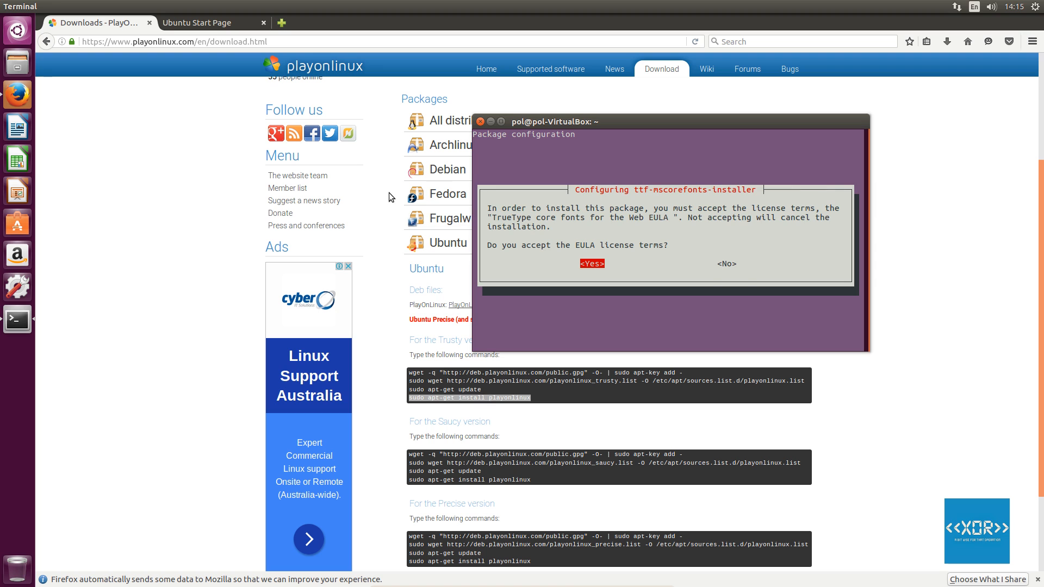
pyautogui.press('Return')
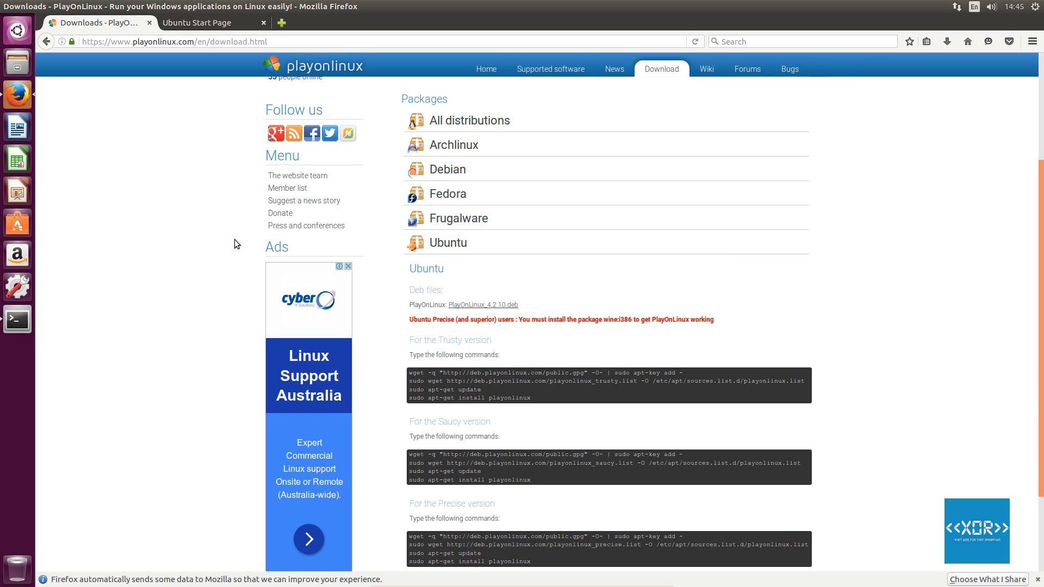
# Search the installed applications for Play and launch PlayOnLinux.
pyautogui.click(28, 41)
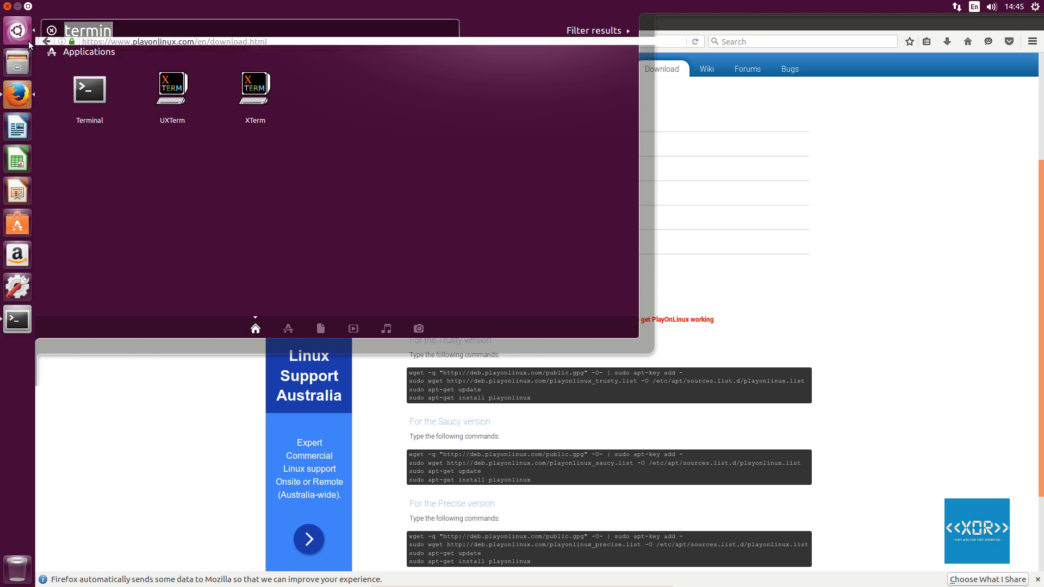
pyautogui.write('Play')
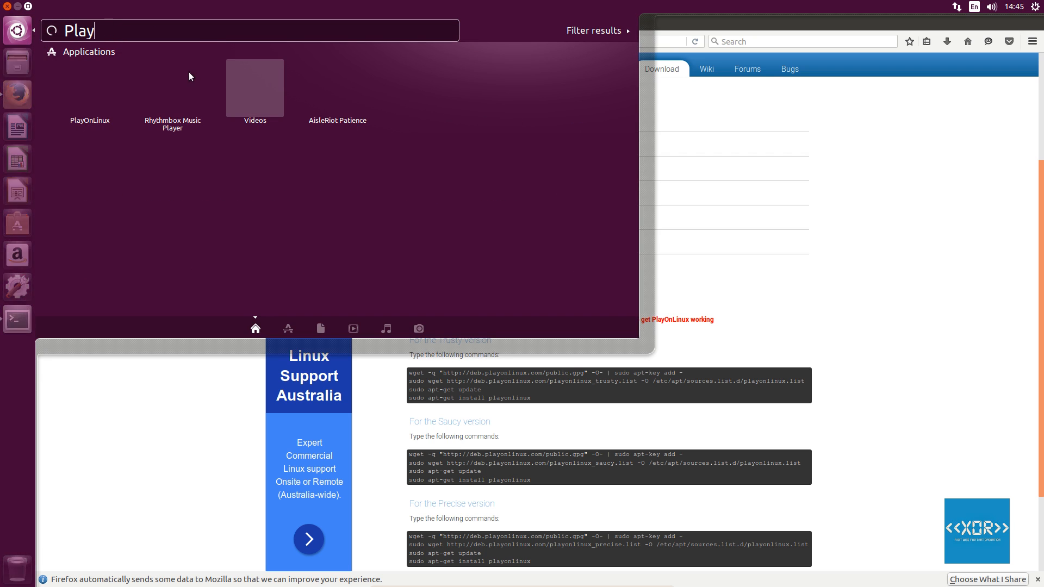
pyautogui.click(119, 95)
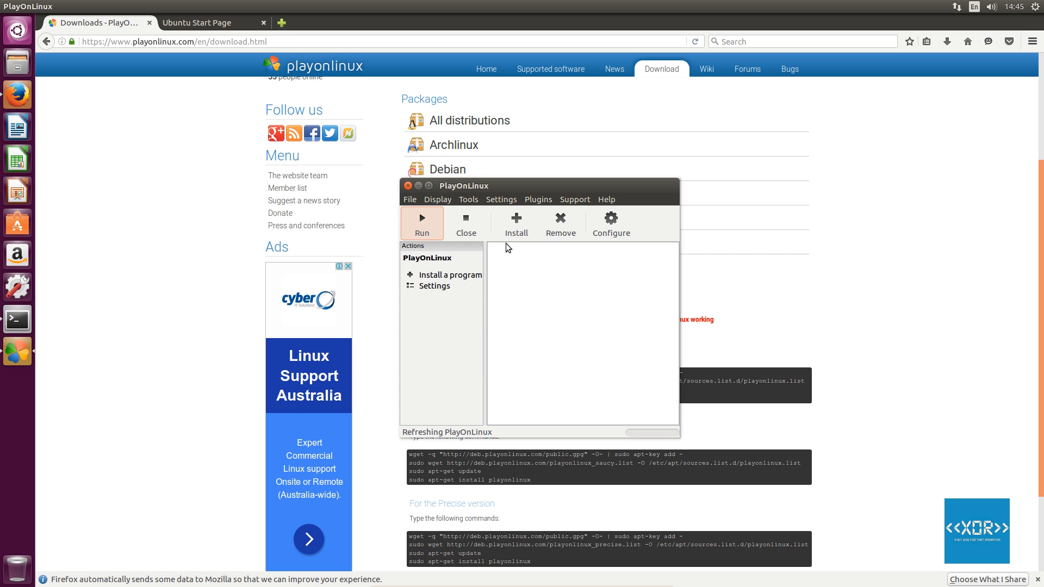
# Search the PlayOnLinux install menu for League, start installing League Of Legends, and acknowledge the testing notice.
pyautogui.click(514, 228)
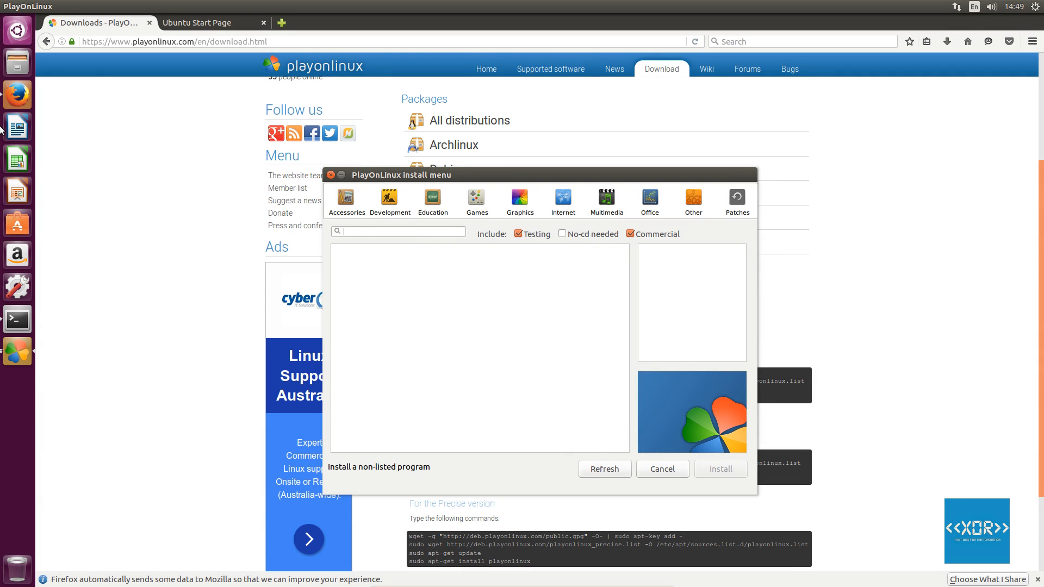
pyautogui.write('League')
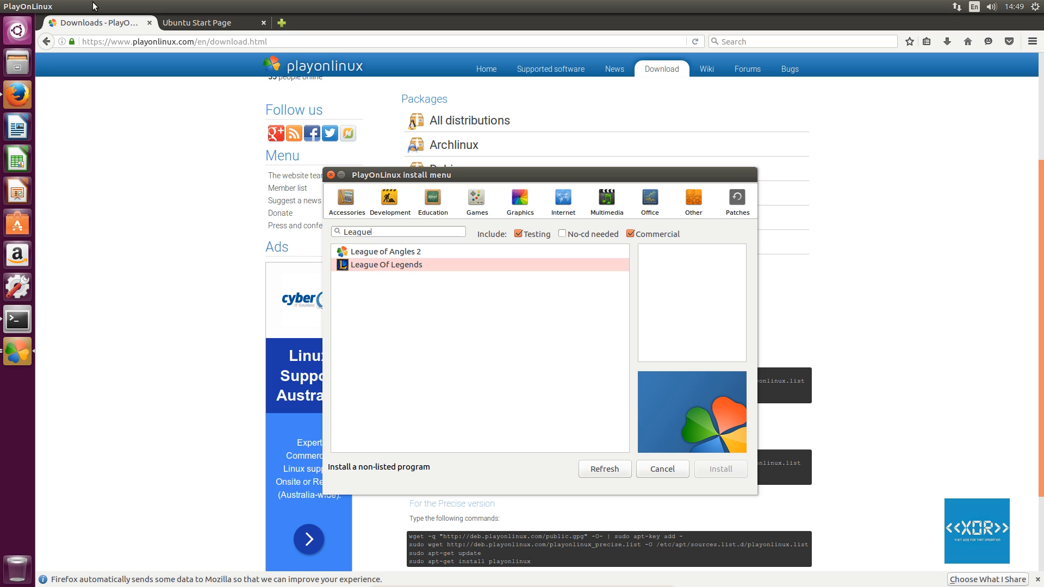
pyautogui.click(400, 270)
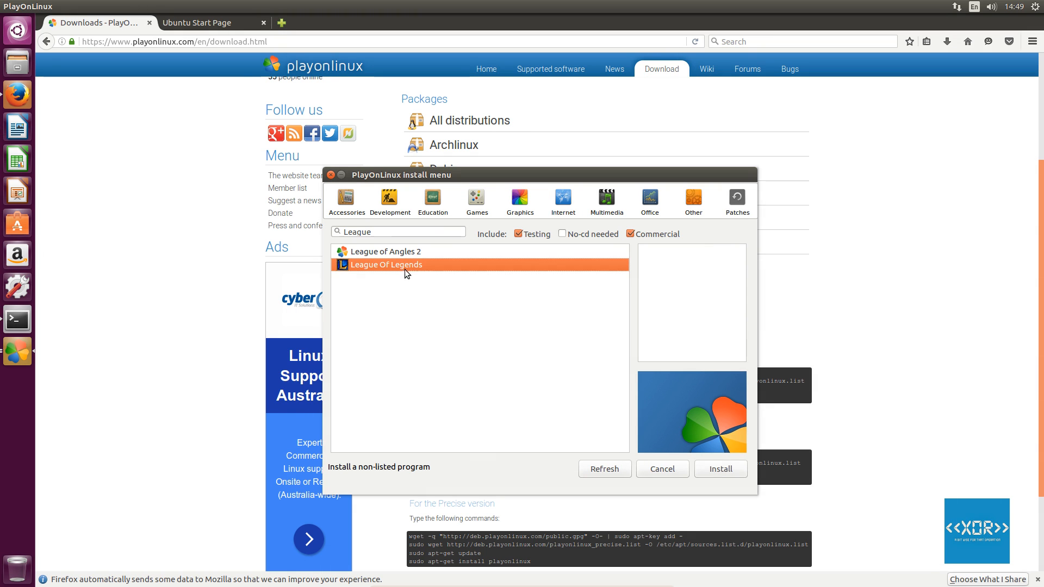
pyautogui.click(723, 469)
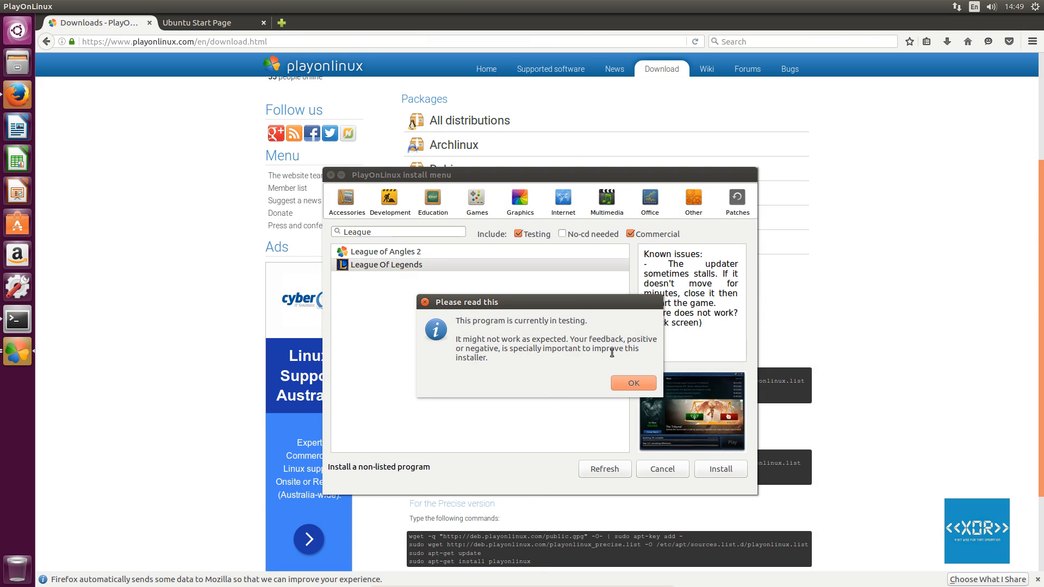
pyautogui.click(618, 381)
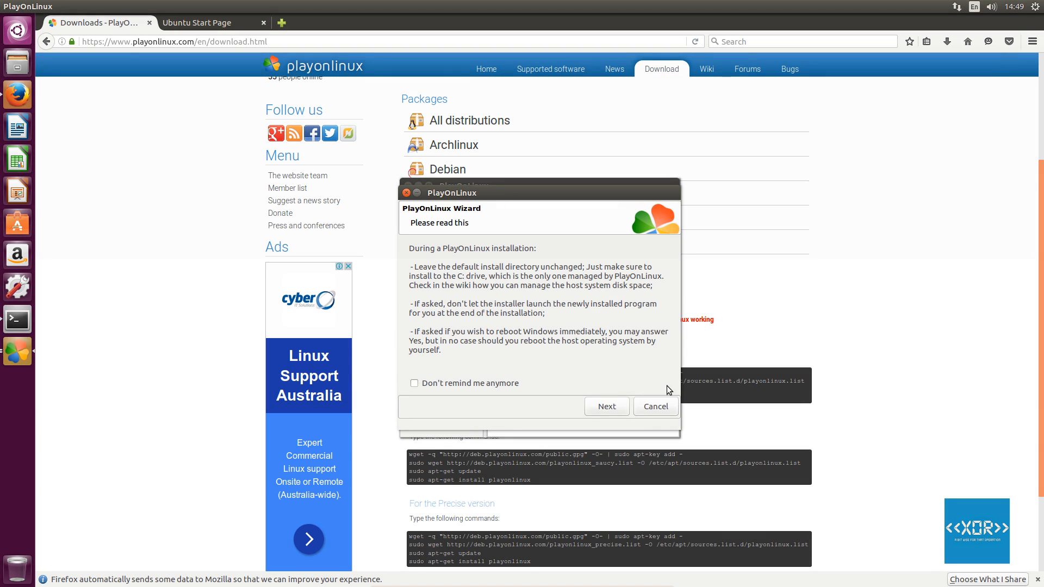
# Proceed through the wizard's introductory pages, choosing Download the program as the installation method and the North America installer.
pyautogui.click(598, 411)
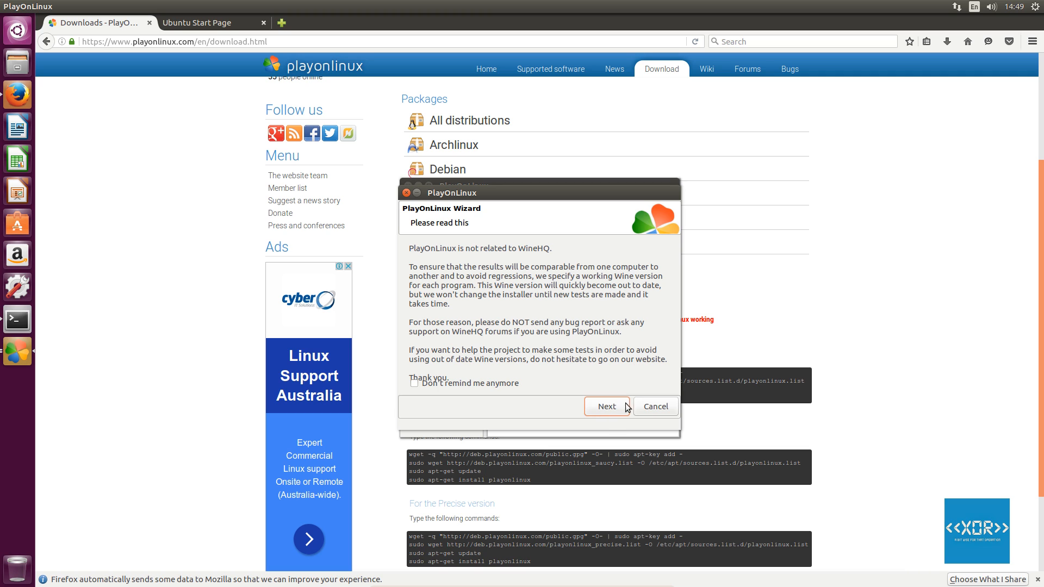
pyautogui.click(598, 410)
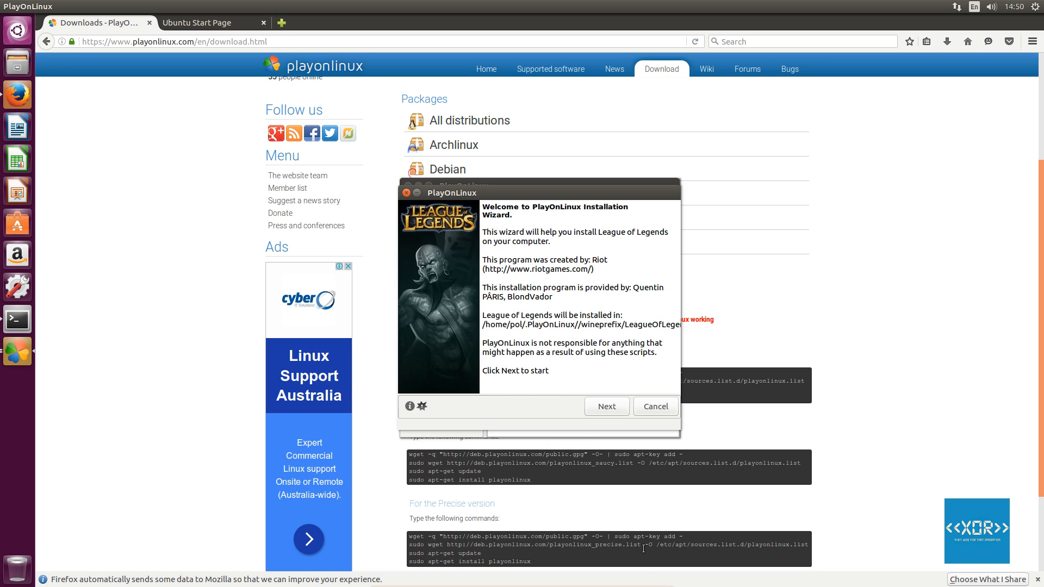
pyautogui.click(593, 413)
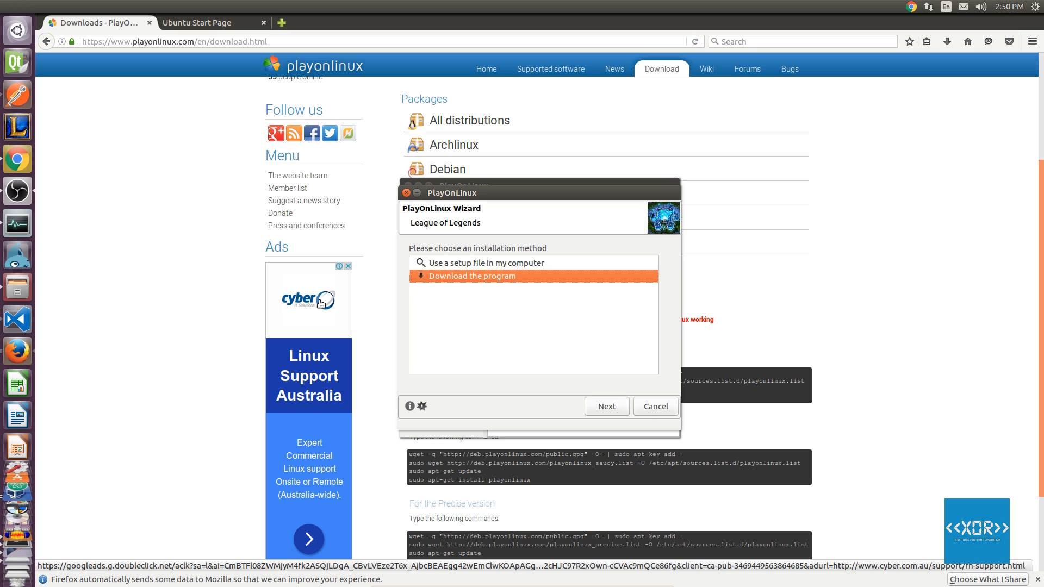
pyautogui.click(606, 406)
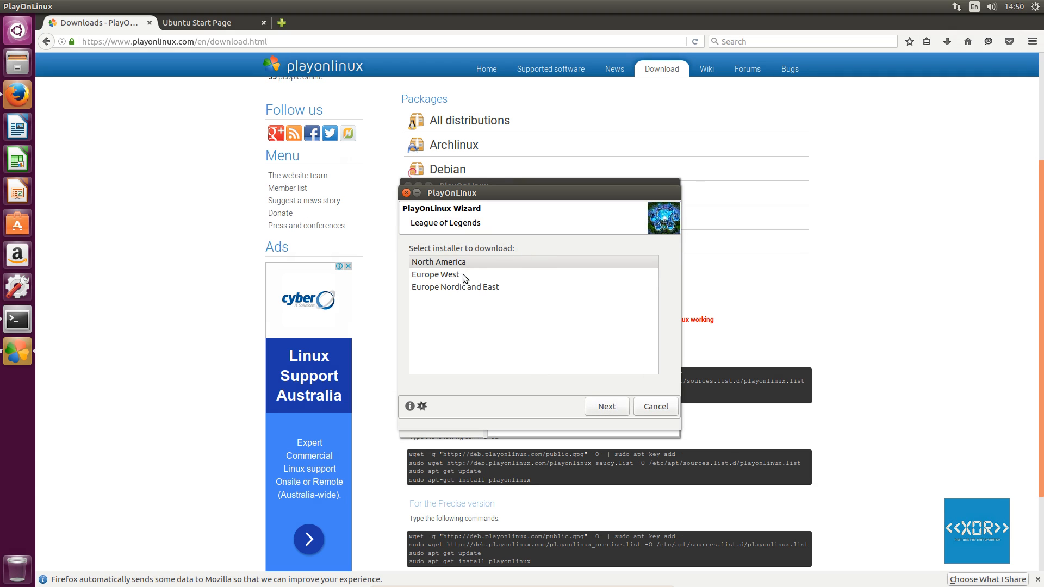
pyautogui.click(602, 407)
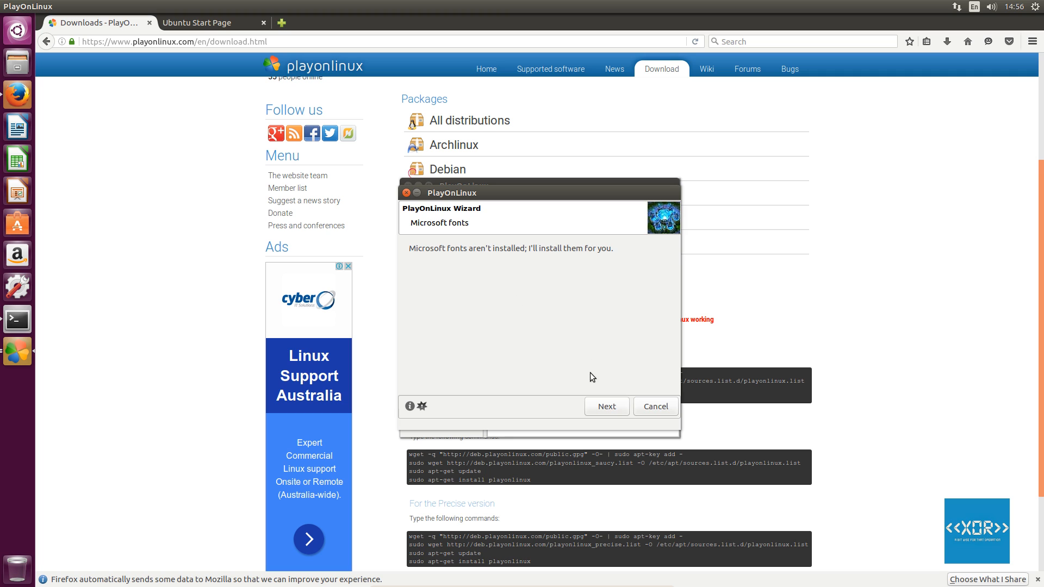
# Agree to the Microsoft fonts terms in the wizard and continue with the installation.
pyautogui.click(598, 407)
pyautogui.click(451, 387)
pyautogui.moveTo(663, 280); pyautogui.dragTo(663, 359)
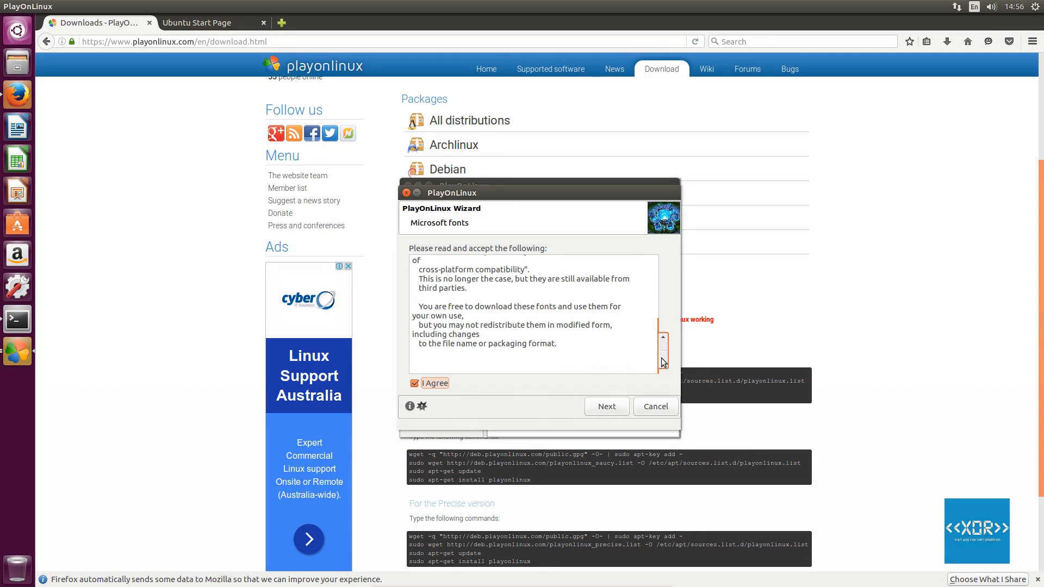
pyautogui.click(600, 413)
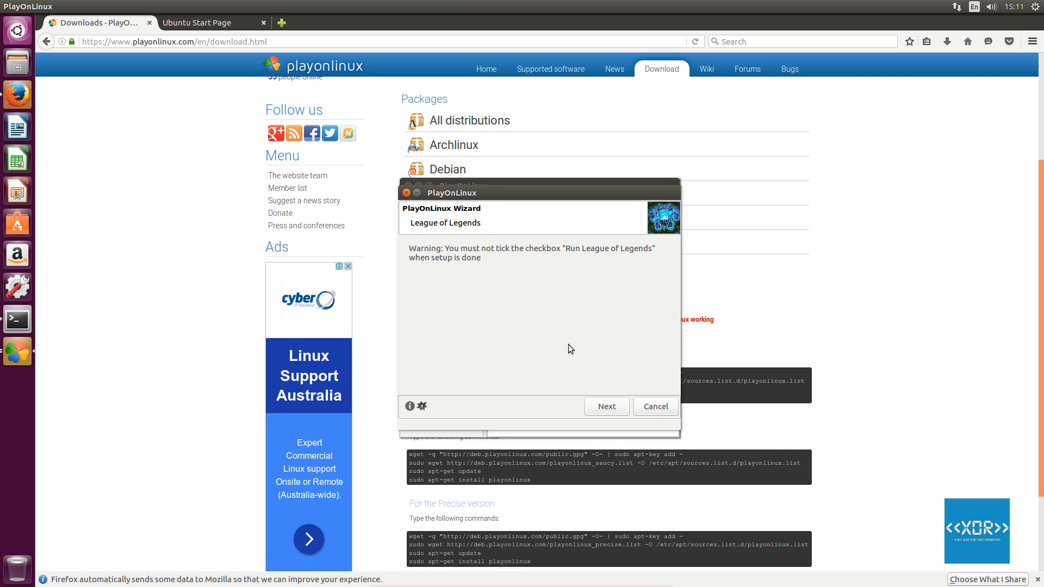
# Install League of Legends through its InstallShield wizard with the Complete setup type, and finish with Launch League of Legends unticked.
pyautogui.click(607, 405)
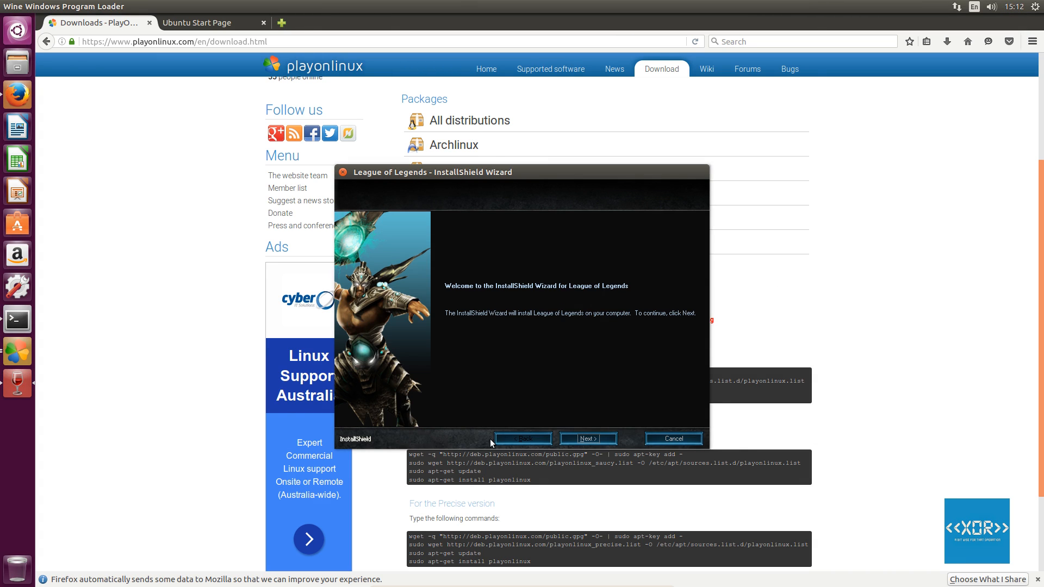
pyautogui.click(587, 437)
pyautogui.click(503, 389)
pyautogui.click(596, 437)
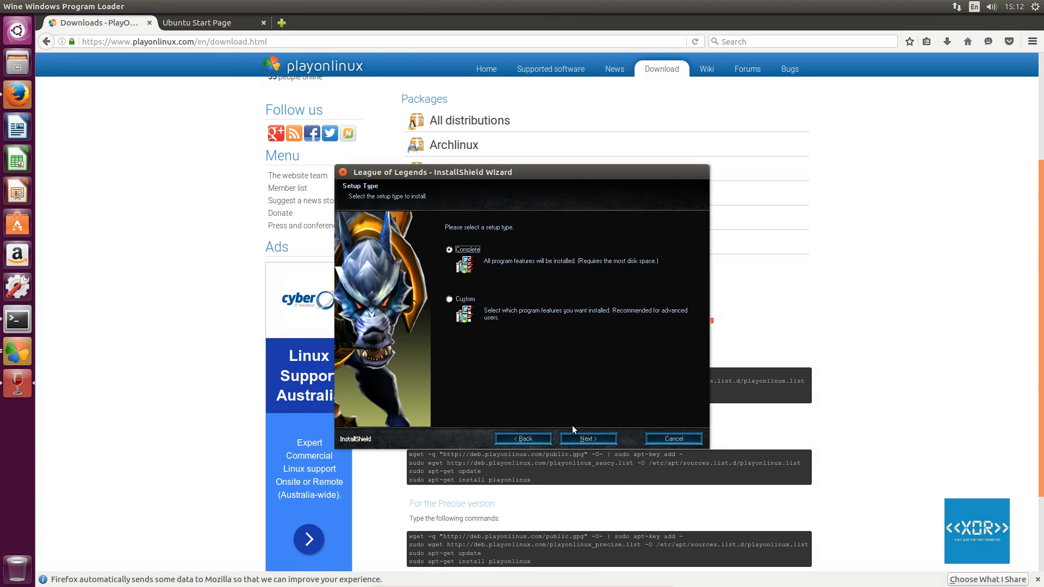
pyautogui.click(592, 440)
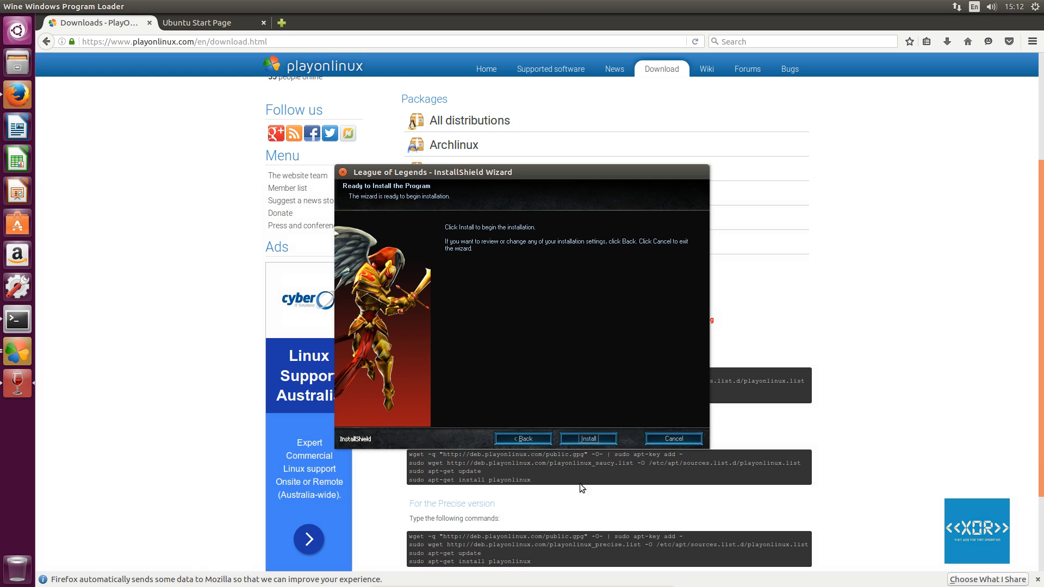
pyautogui.click(581, 438)
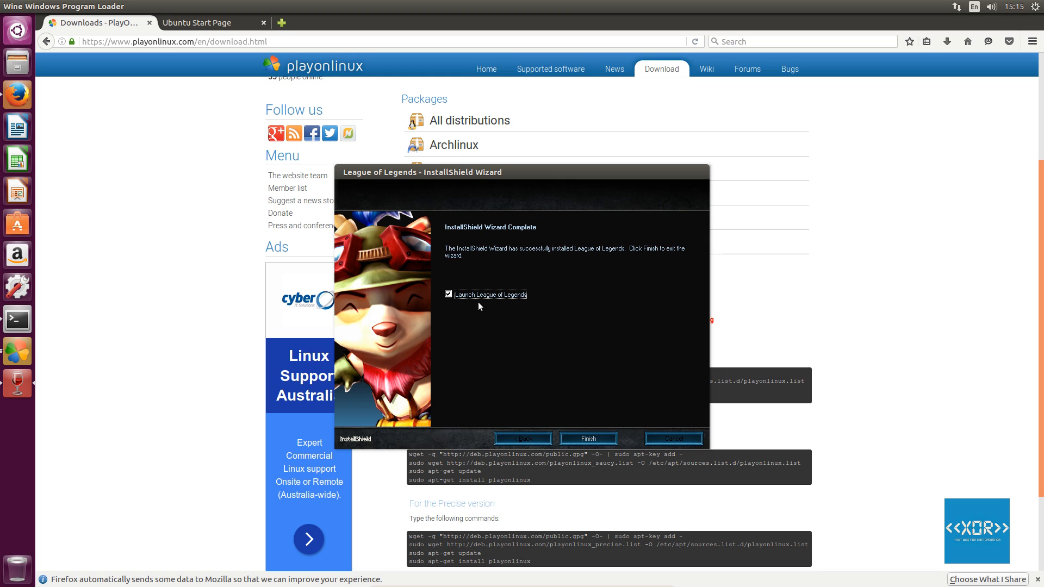
pyautogui.click(461, 298)
pyautogui.click(567, 438)
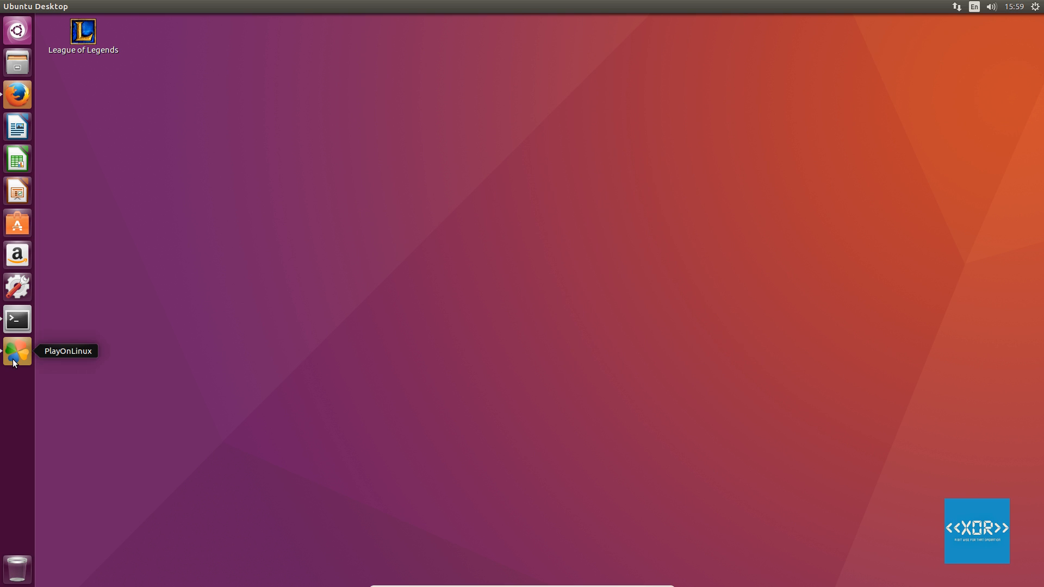
# Open the PlayOnLinux configuration for League of Legends and set its Mouse warp override to enable.
pyautogui.click(13, 360)
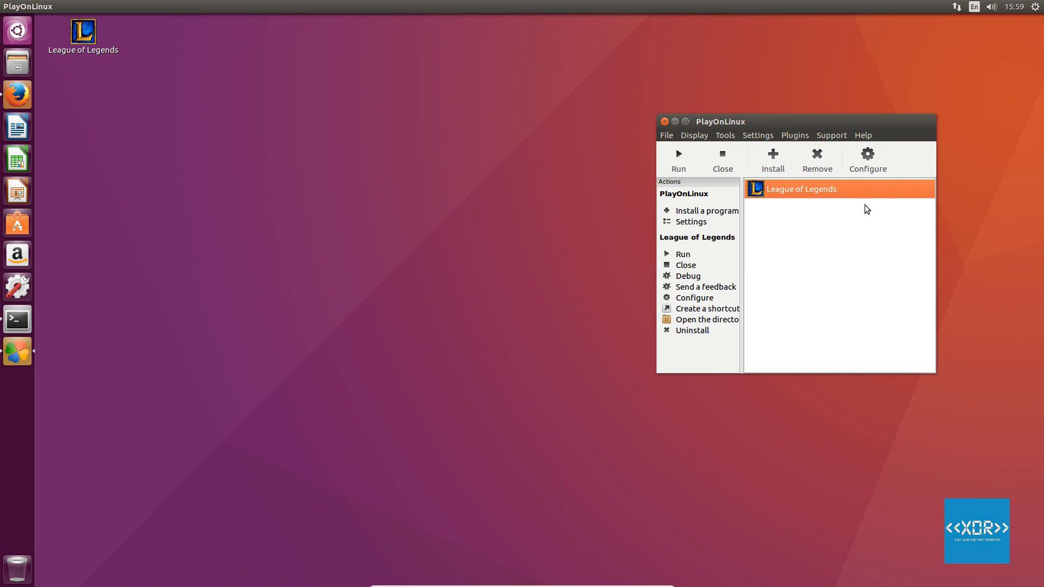
pyautogui.click(874, 171)
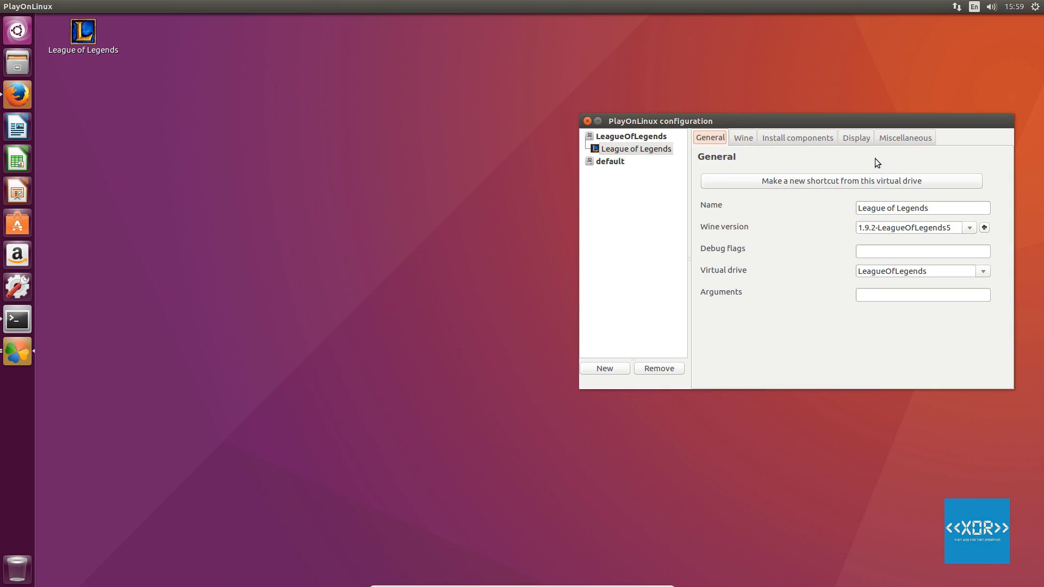
pyautogui.moveTo(816, 125); pyautogui.dragTo(754, 135)
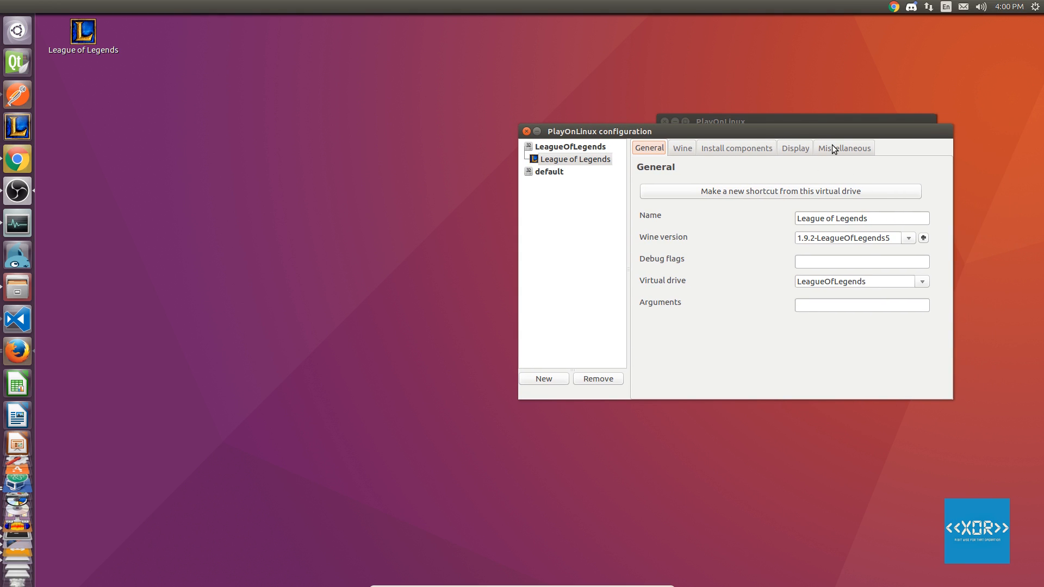
pyautogui.click(833, 149)
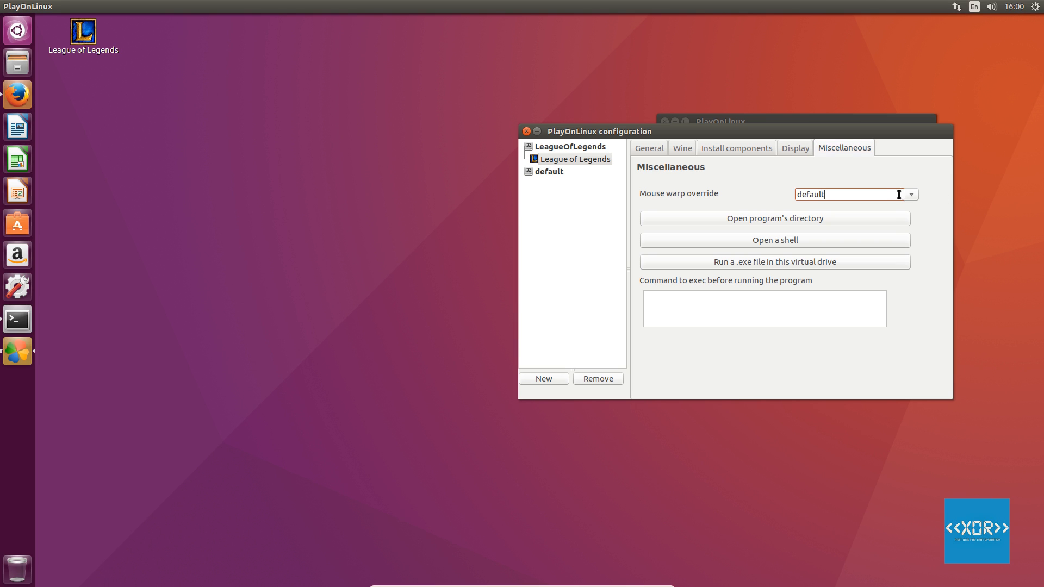
pyautogui.click(907, 195)
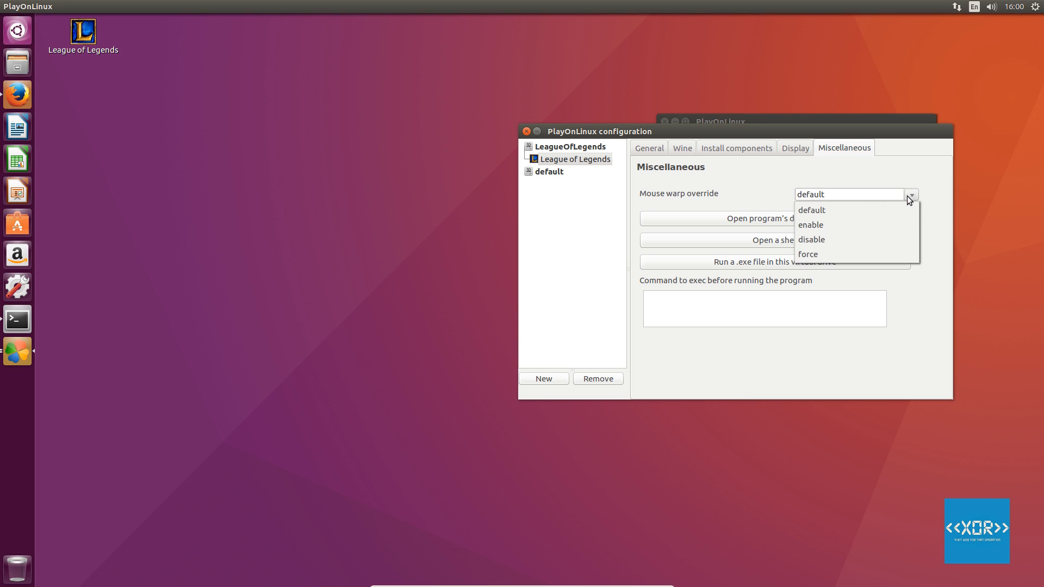
pyautogui.click(845, 226)
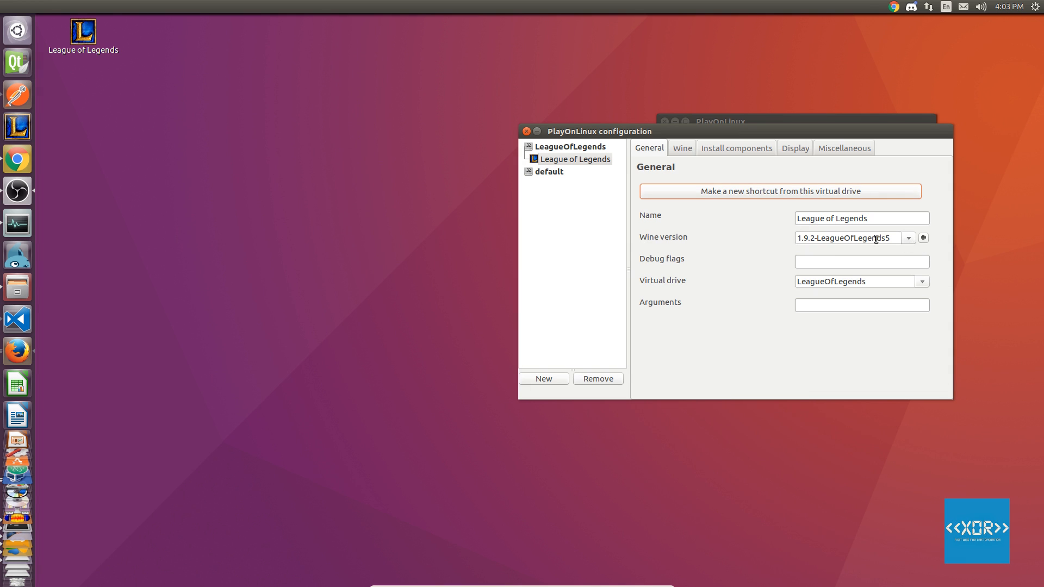
# Install the x86 Wine version 1.9.2-staging-LOL3 through the Wine versions manager, and close the manager.
pyautogui.click(575, 160)
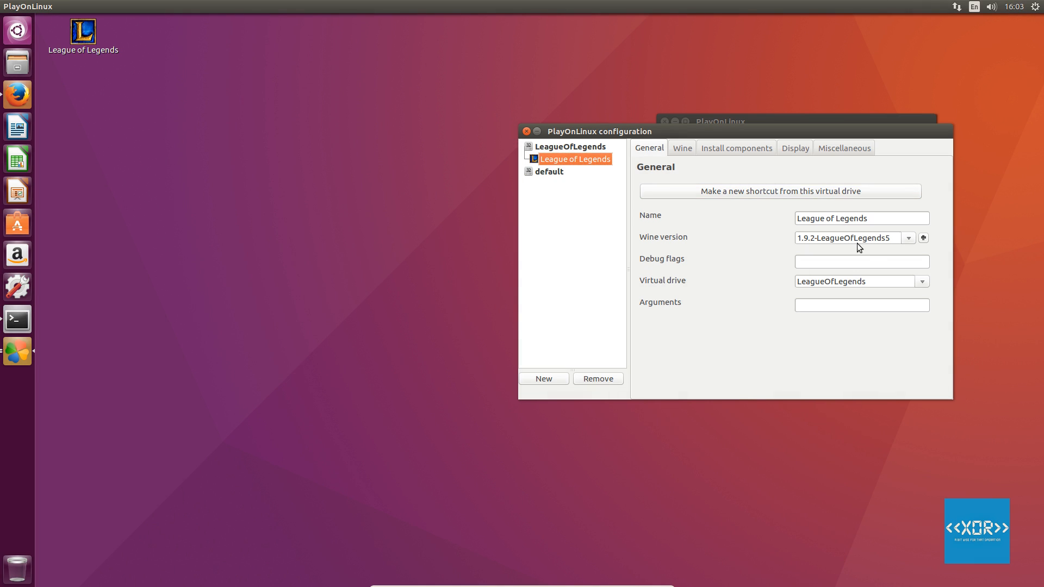
pyautogui.click(924, 239)
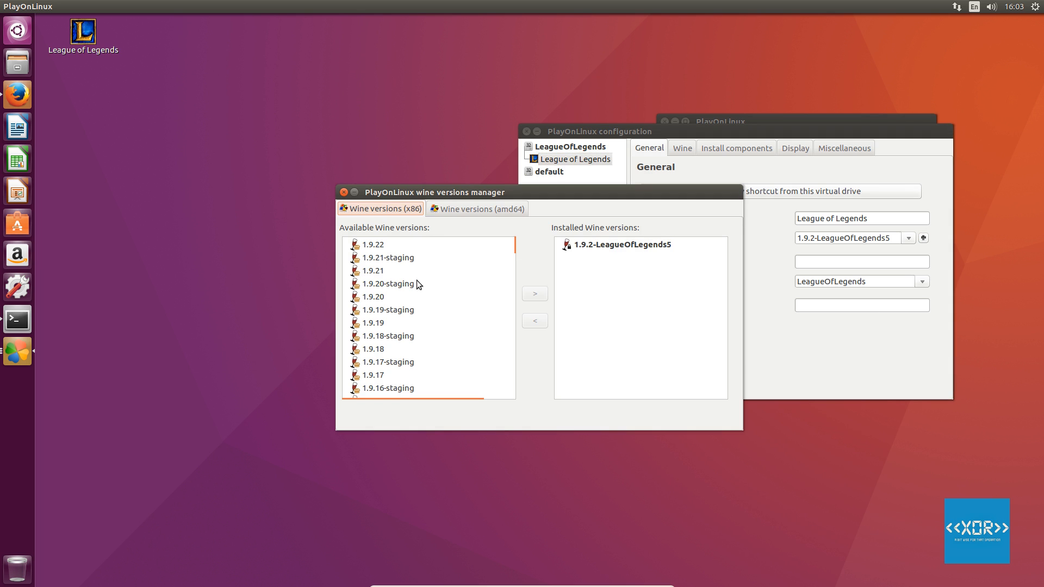
pyautogui.scroll(-7, 429, 277)
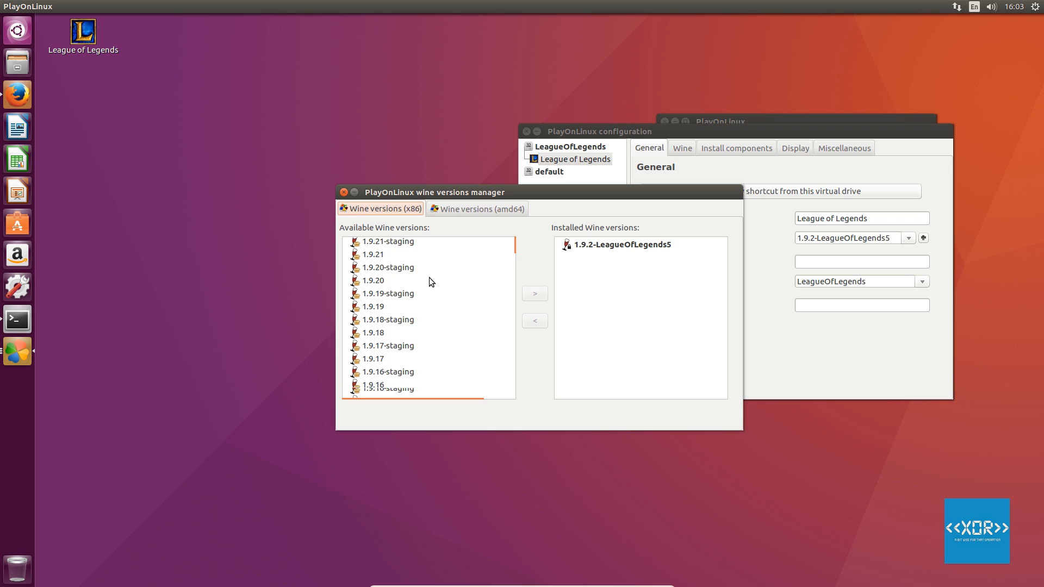
pyautogui.scroll(-5, 402, 296)
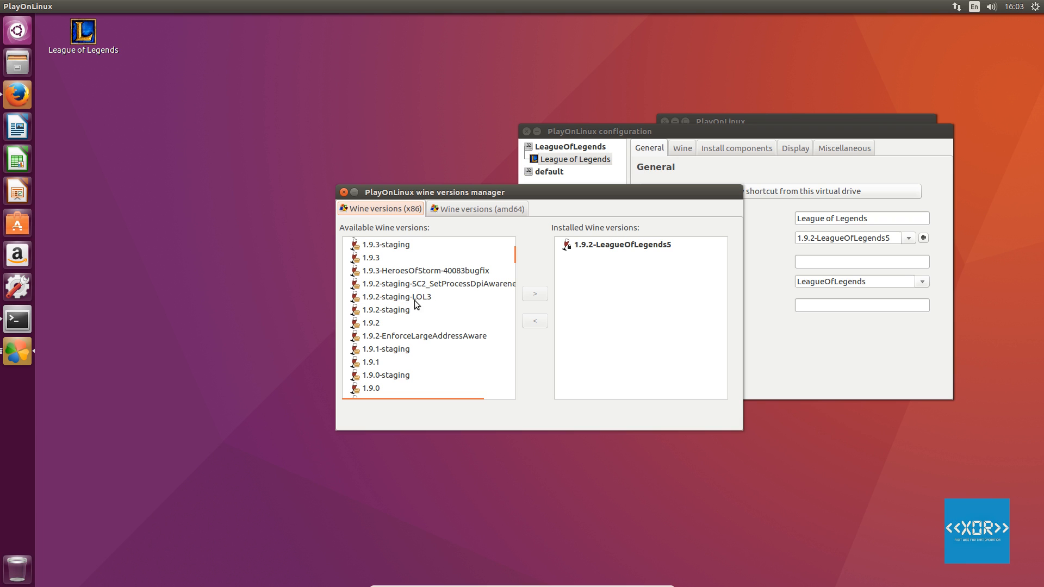
pyautogui.click(423, 300)
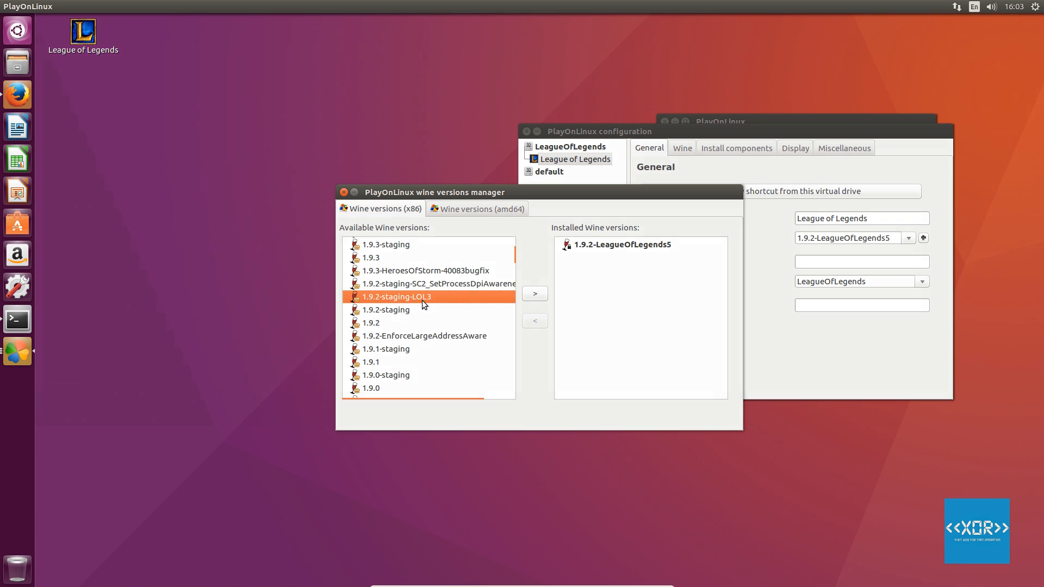
pyautogui.click(539, 297)
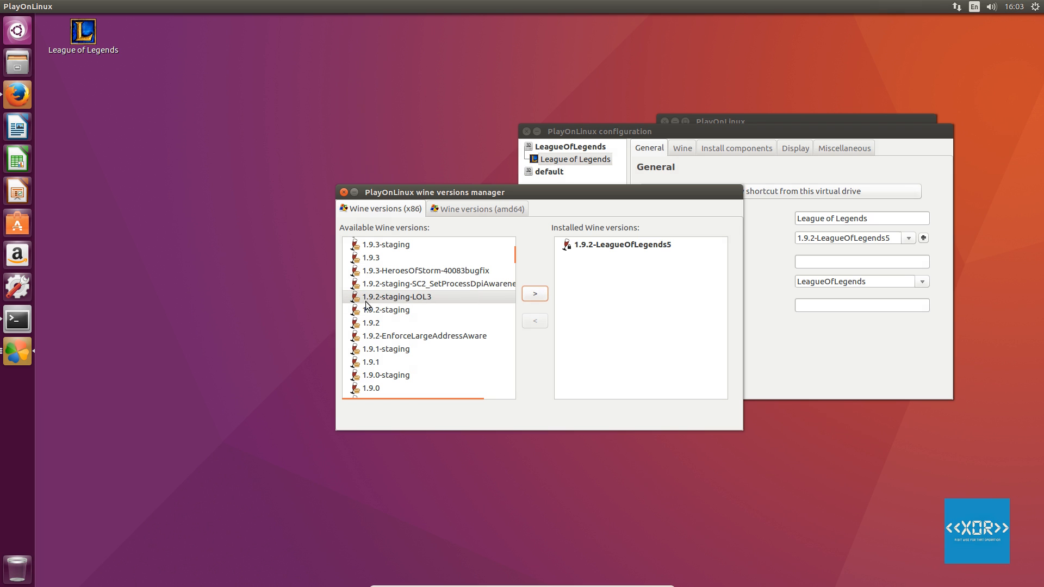
pyautogui.moveTo(455, 191); pyautogui.dragTo(565, 185)
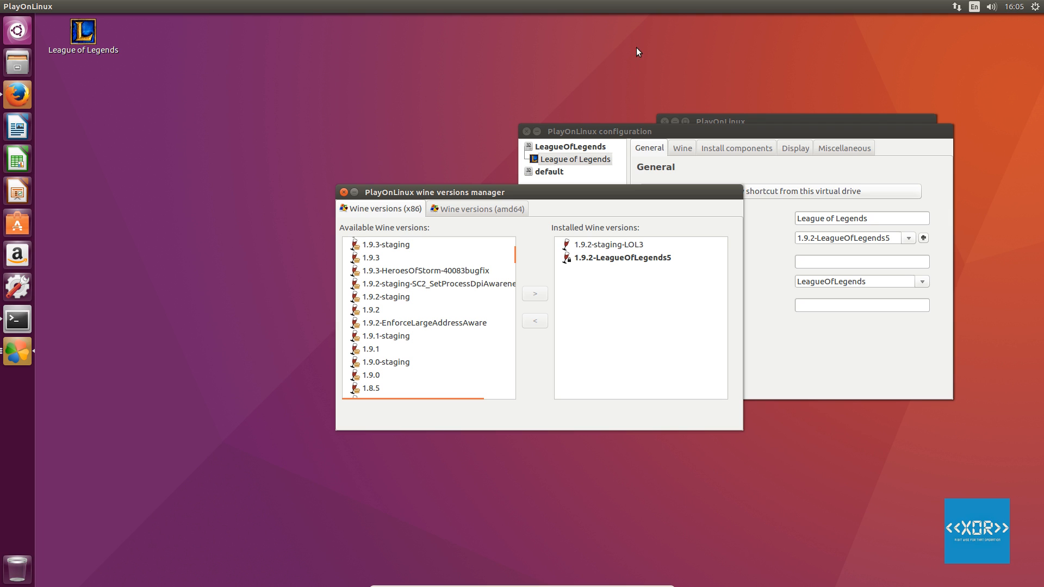
pyautogui.click(344, 192)
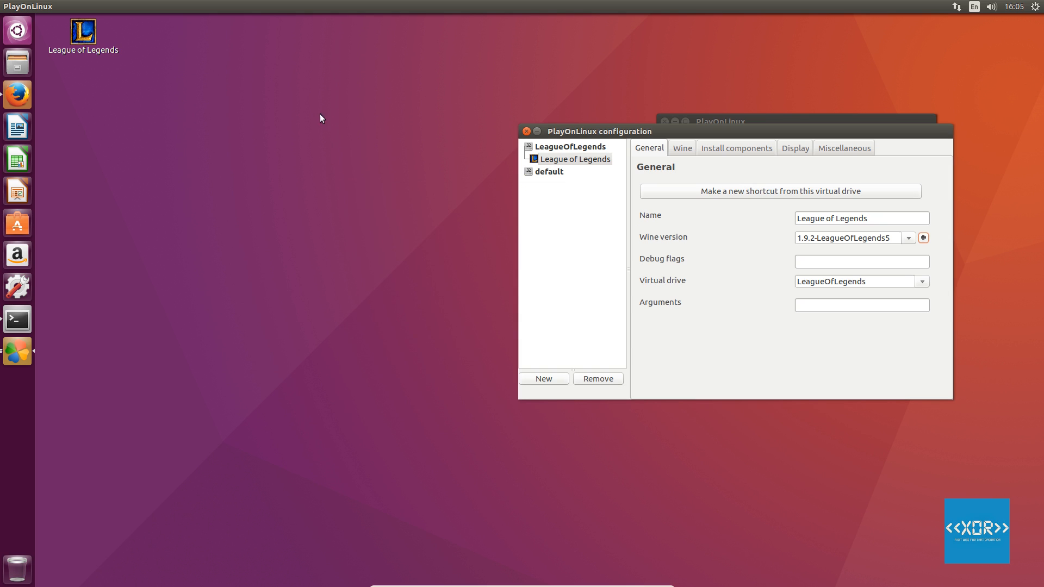
# Set the League of Legends Wine version to 1.9.2-staging-LOL3, accept the termination warning, and install the Wine Gecko package.
pyautogui.click(908, 239)
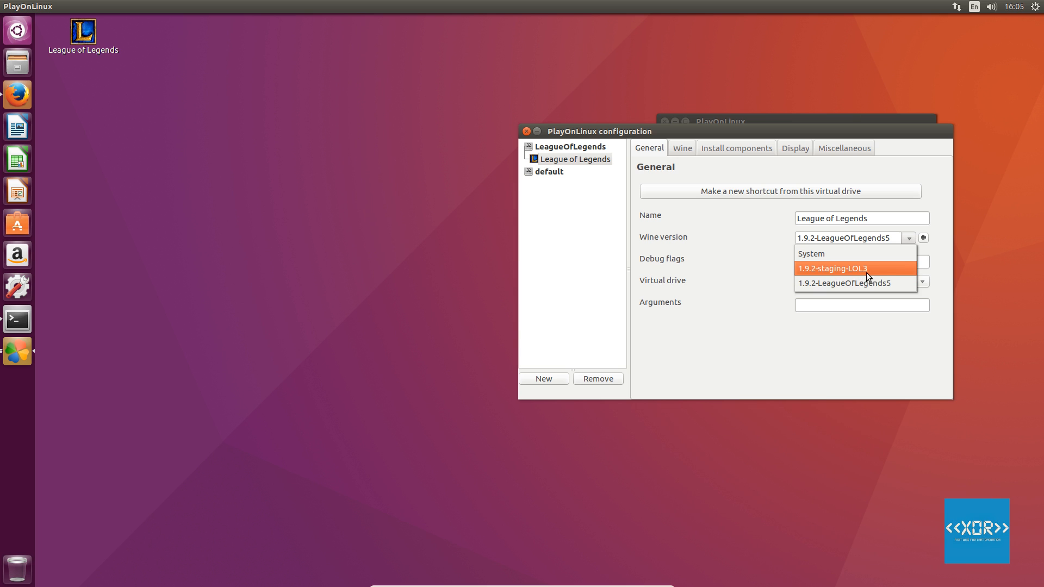
pyautogui.click(882, 272)
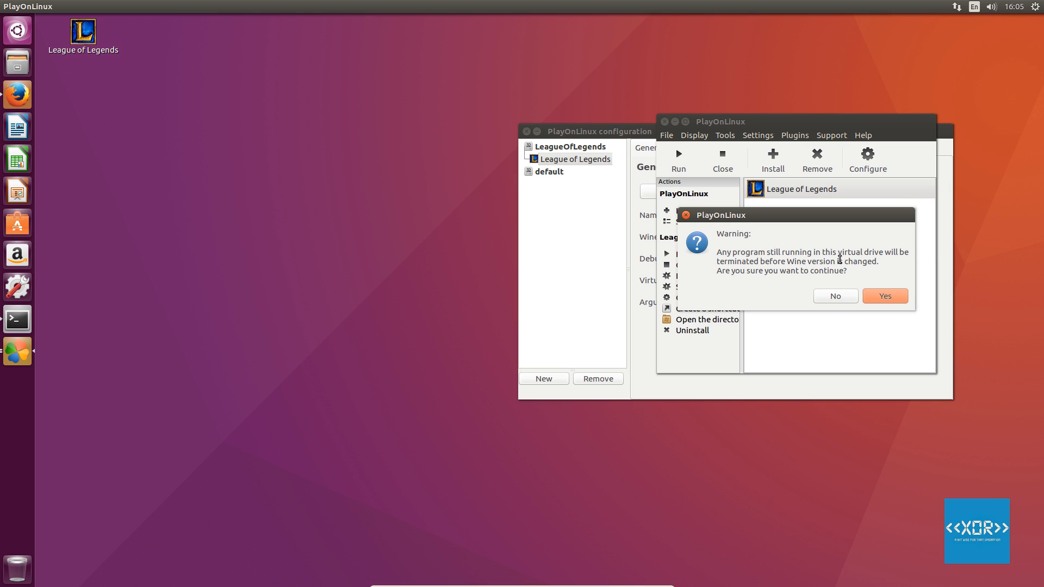
pyautogui.click(883, 299)
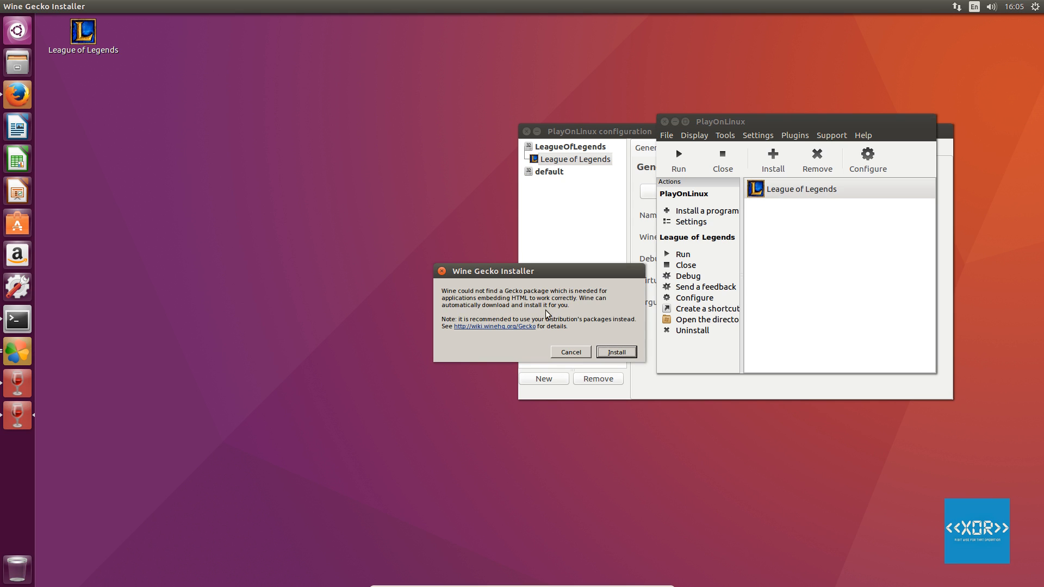
pyautogui.click(618, 352)
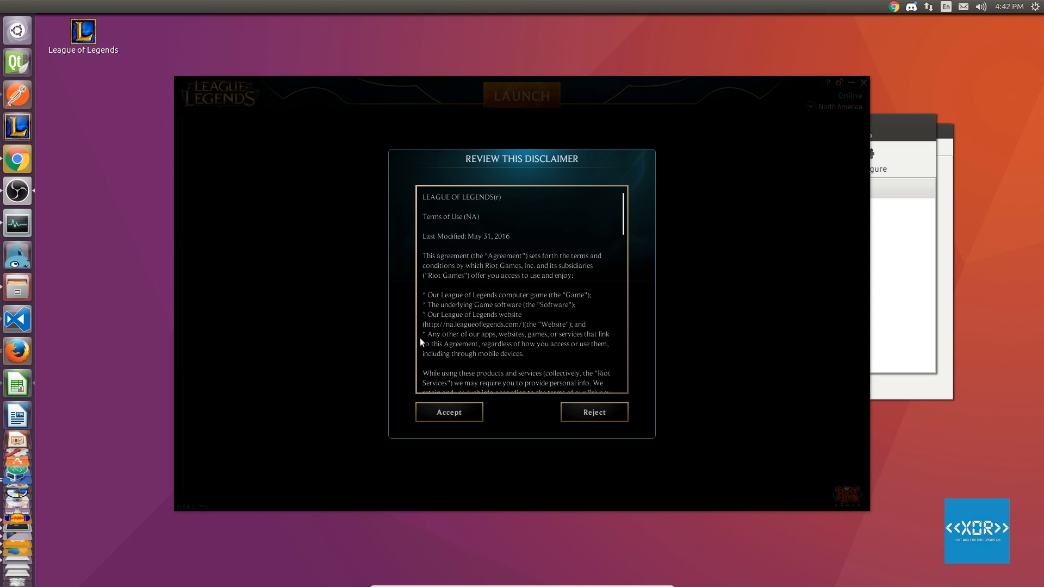
# Accept the League of Legends Terms of Use disclaimer in the game patcher.
pyautogui.moveTo(521, 586)
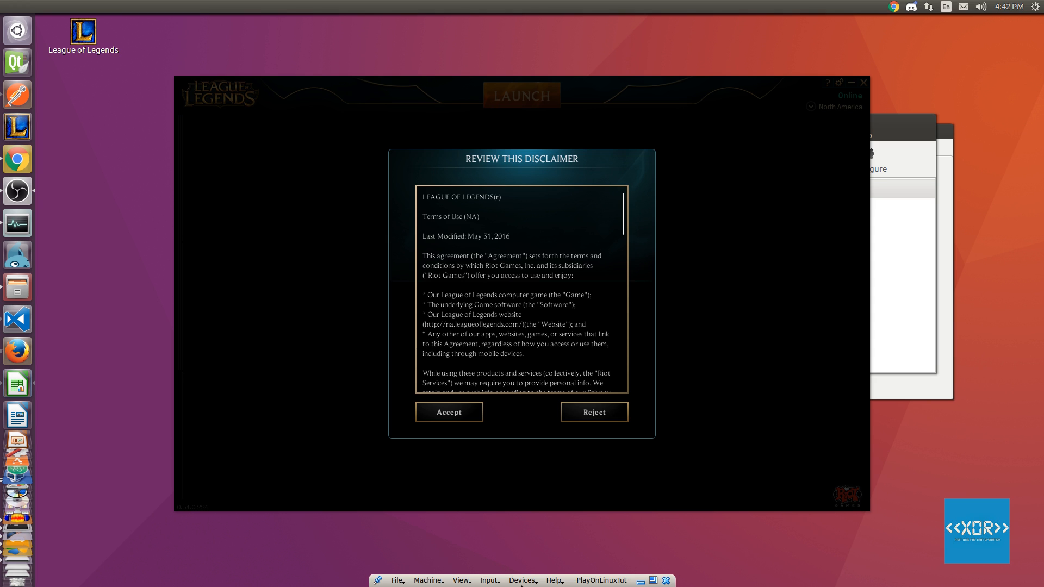
pyautogui.click(451, 385)
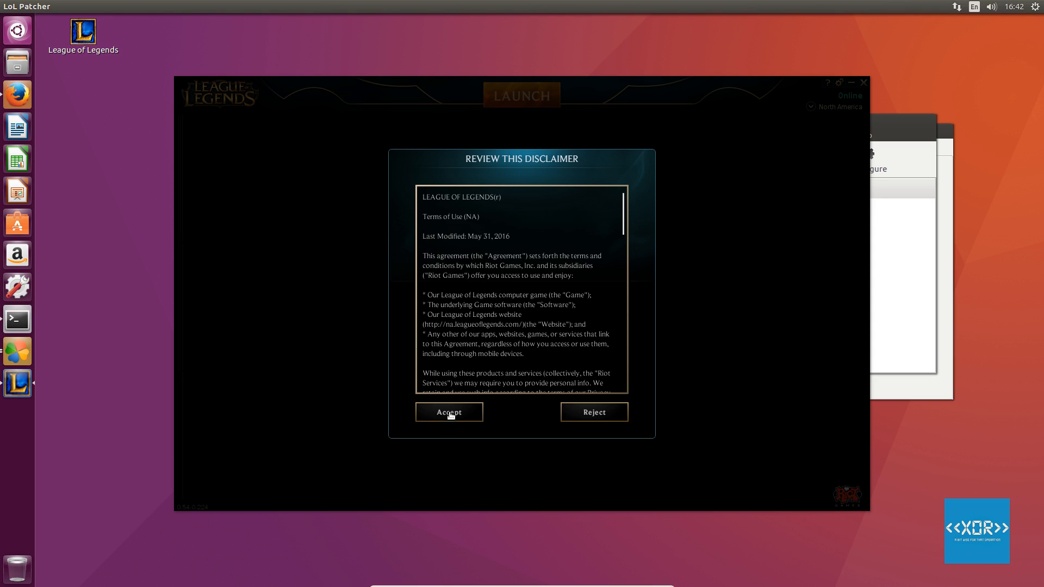
pyautogui.click(458, 413)
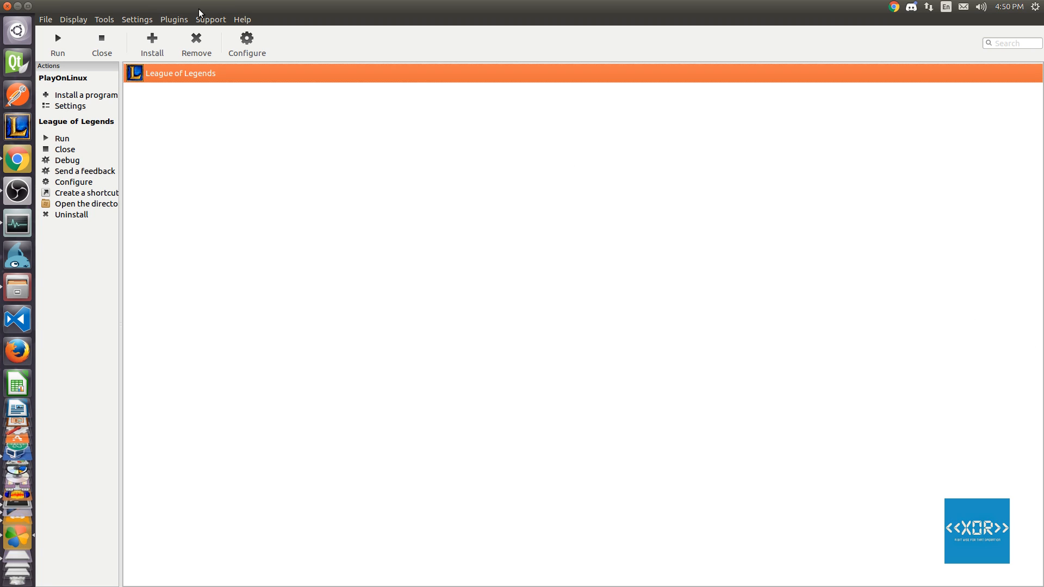
# Open the Wine configuration for League of Legends from its PlayOnLinux settings and examine the graphics window settings.
pyautogui.click(258, 55)
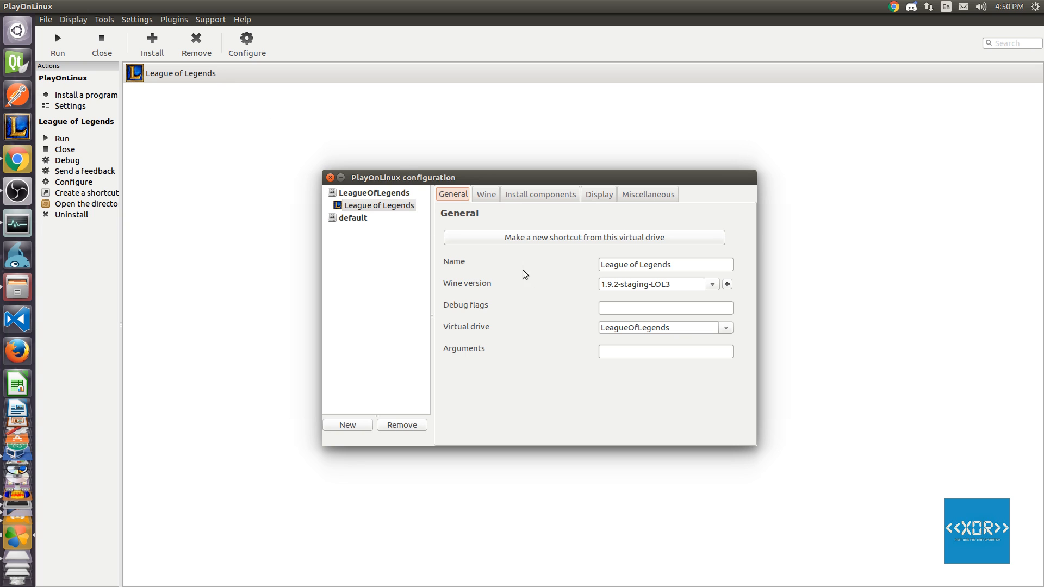
pyautogui.click(495, 197)
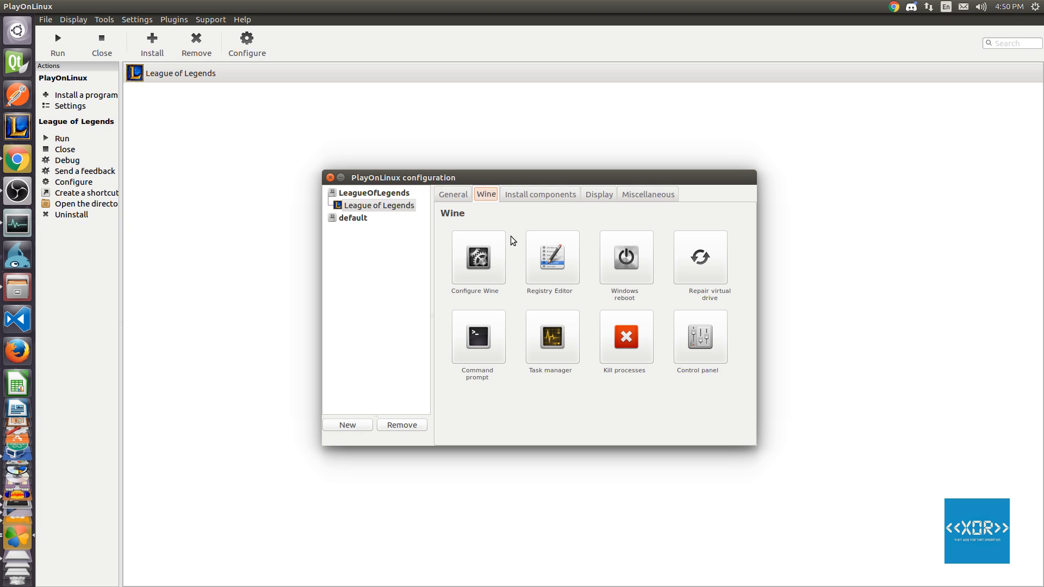
pyautogui.click(482, 250)
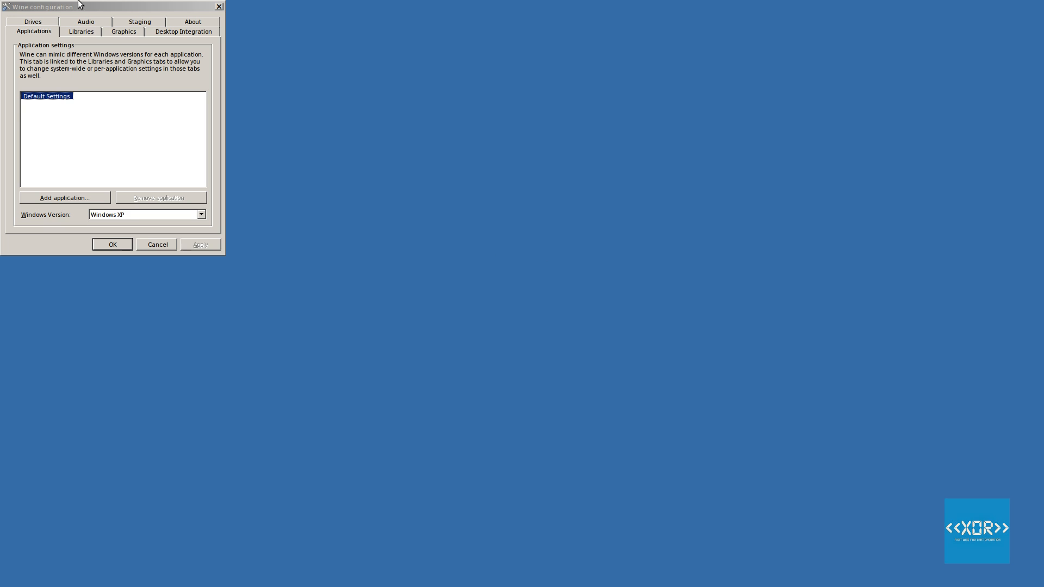
pyautogui.moveTo(74, 6); pyautogui.dragTo(303, 139)
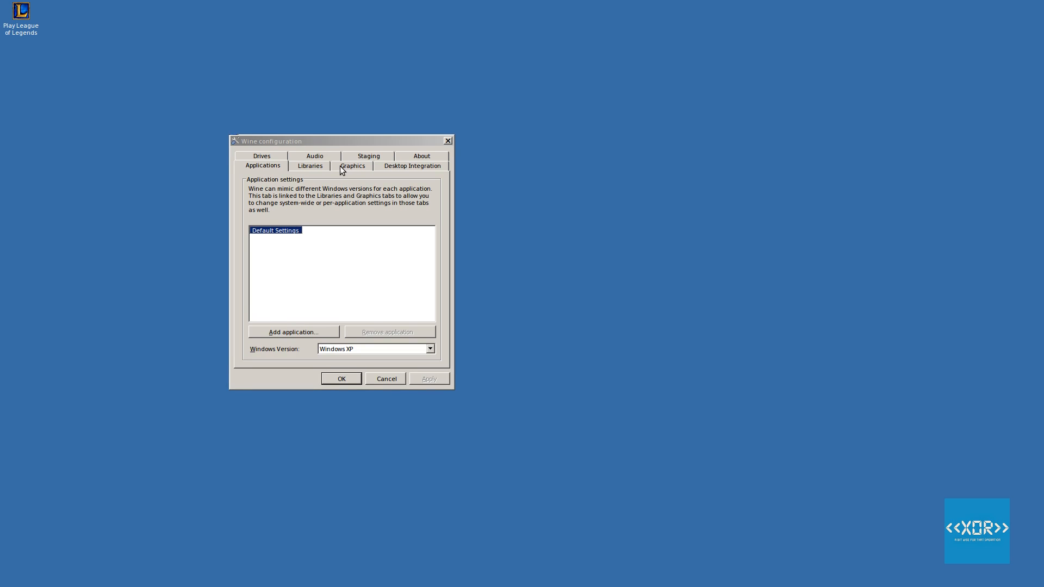
pyautogui.click(354, 167)
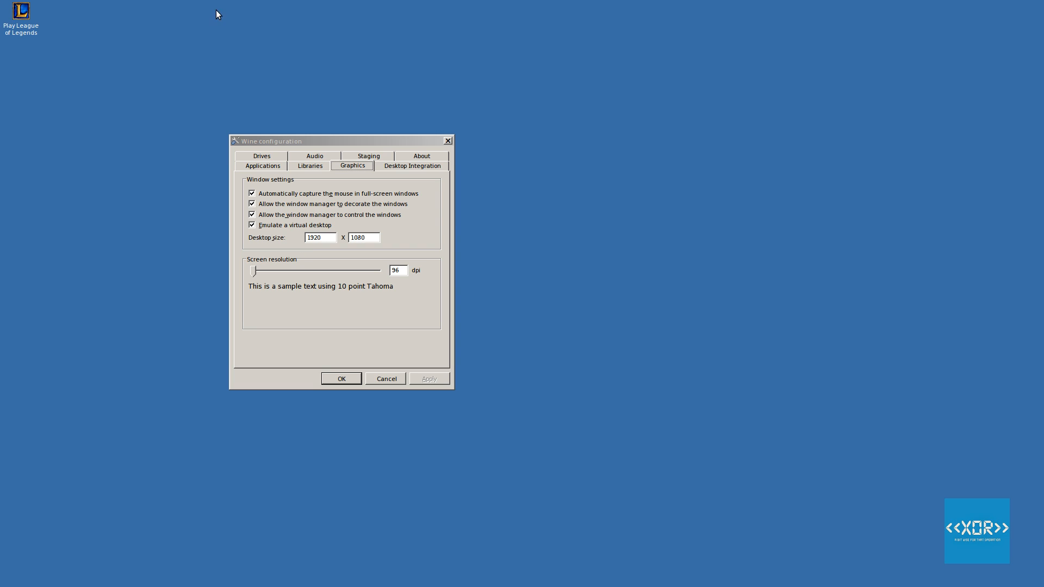
# Examine the Wine configuration's library overrides, application, drive, audio, desktop integration, about and staging settings.
pyautogui.click(311, 166)
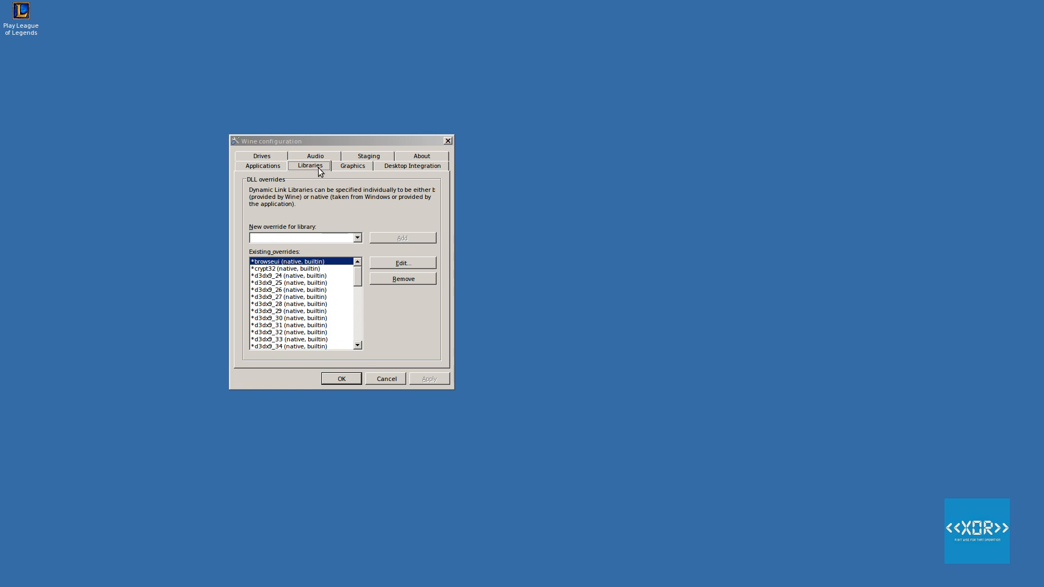
pyautogui.click(278, 167)
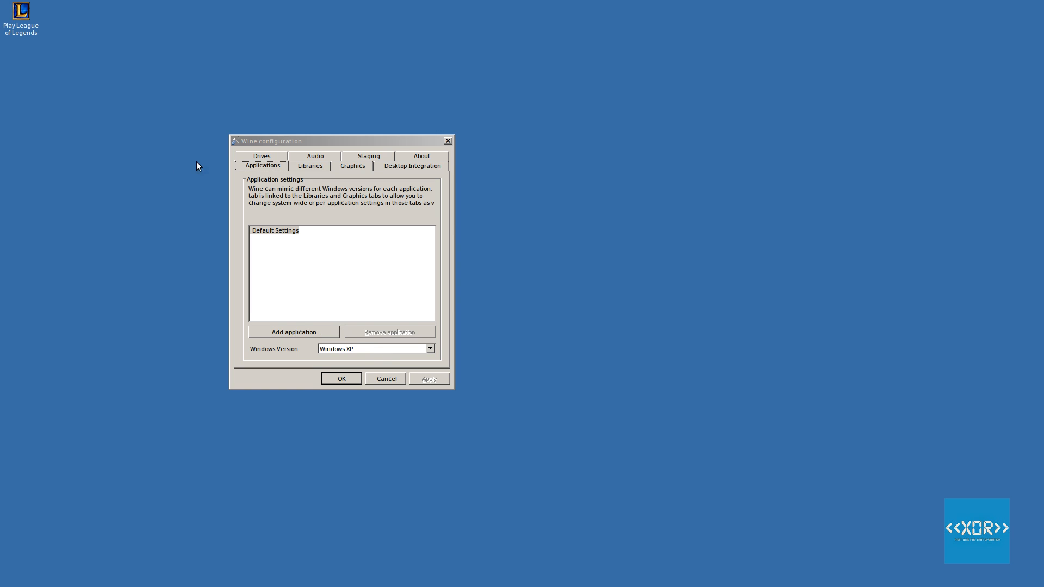
pyautogui.click(270, 157)
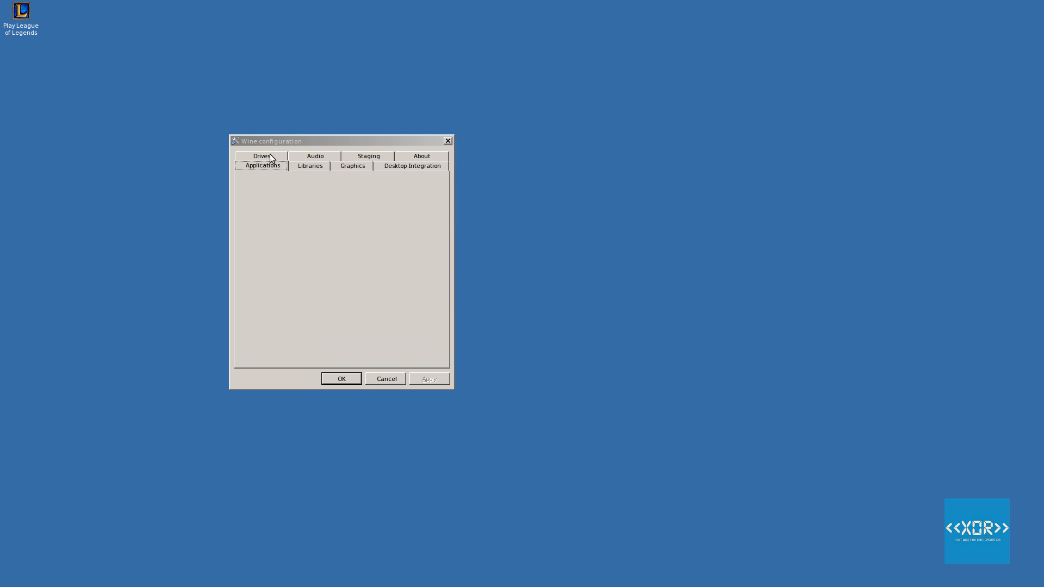
pyautogui.click(323, 158)
pyautogui.click(386, 164)
pyautogui.click(420, 155)
pyautogui.click(378, 155)
pyautogui.click(362, 157)
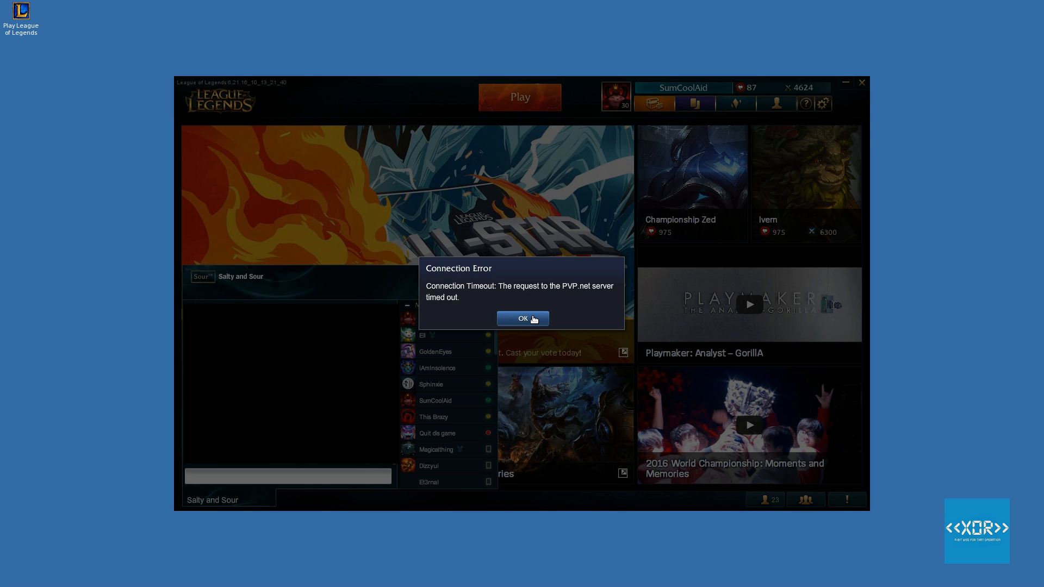
# Dismiss the connection error in the League of Legends client and collapse the Salty and Sour chat.
pyautogui.click(511, 319)
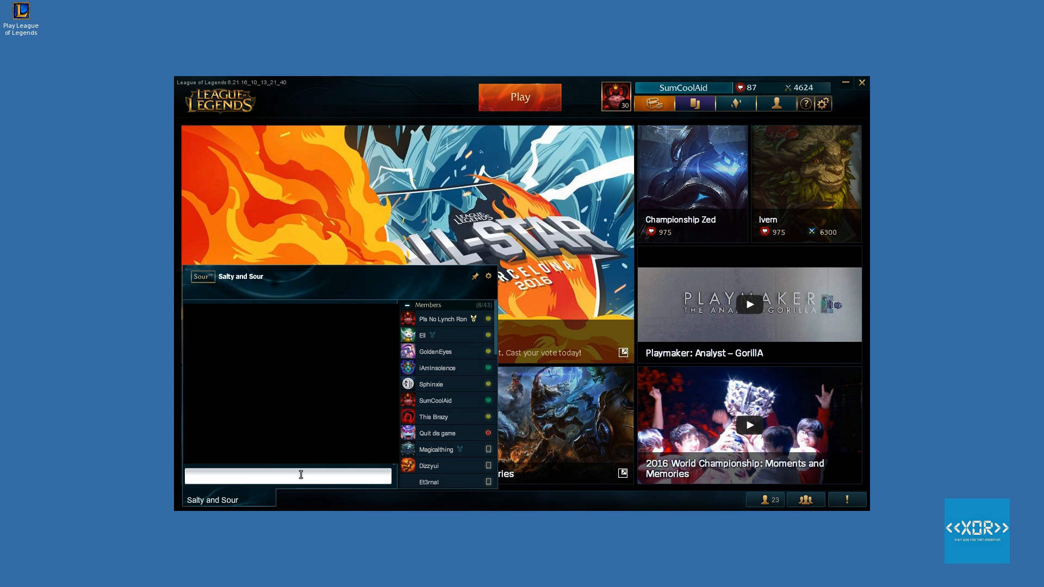
pyautogui.click(233, 492)
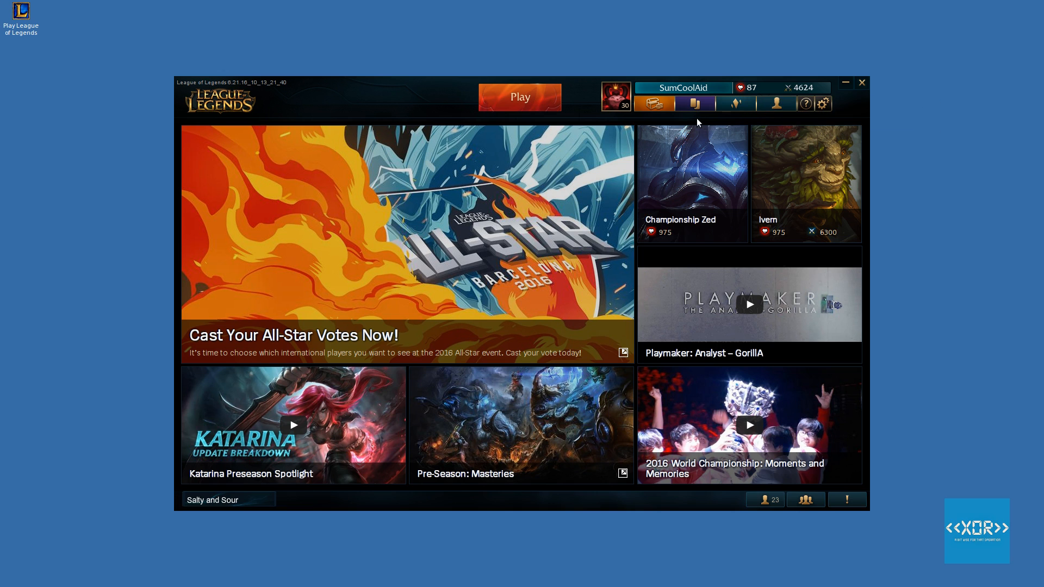
# Look through the summoner profile's spells and champions, view the Aurelion Sol details, and close them.
pyautogui.click(776, 106)
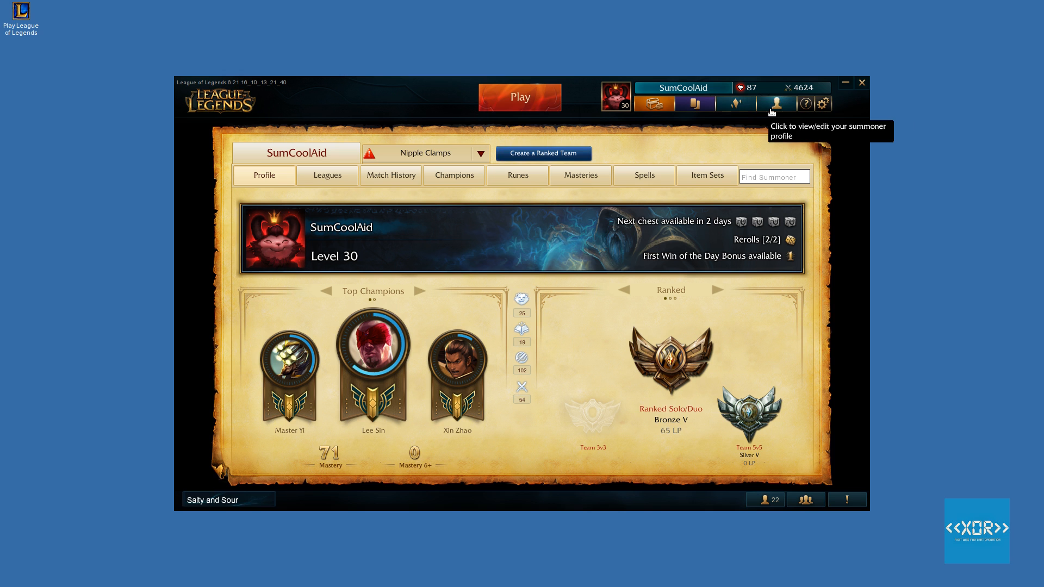
pyautogui.click(641, 175)
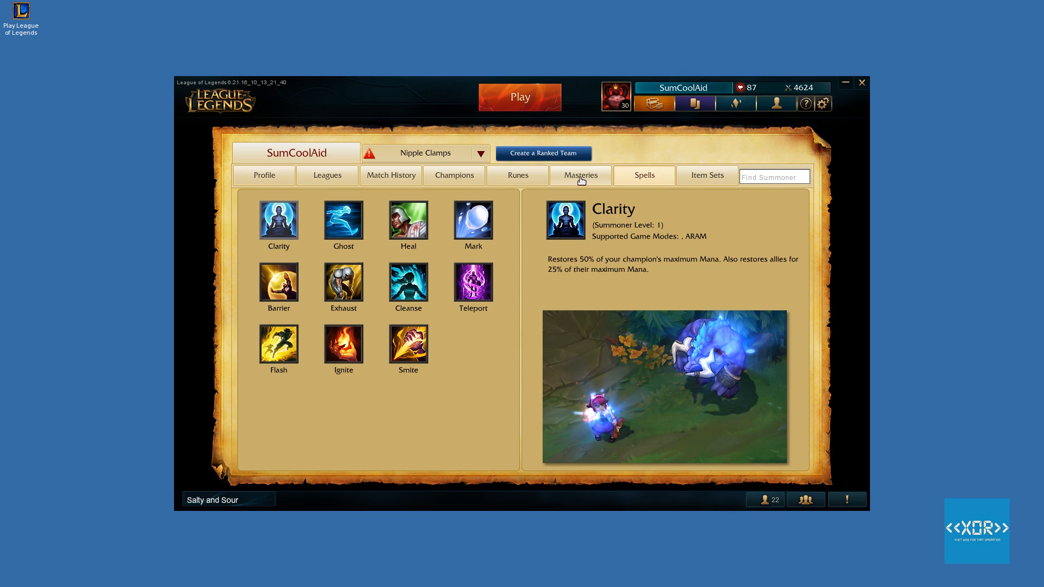
pyautogui.click(457, 180)
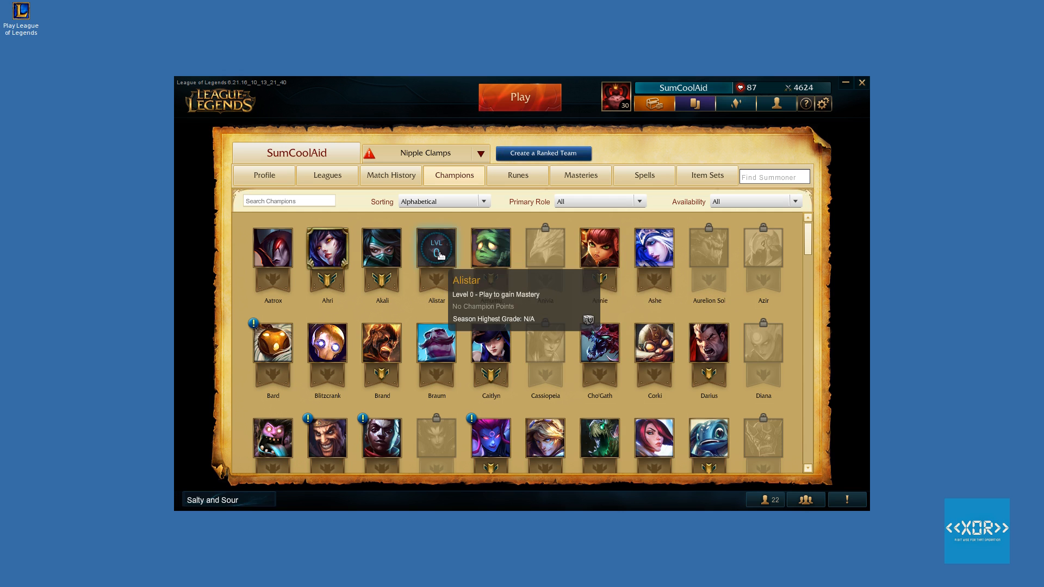
pyautogui.click(711, 253)
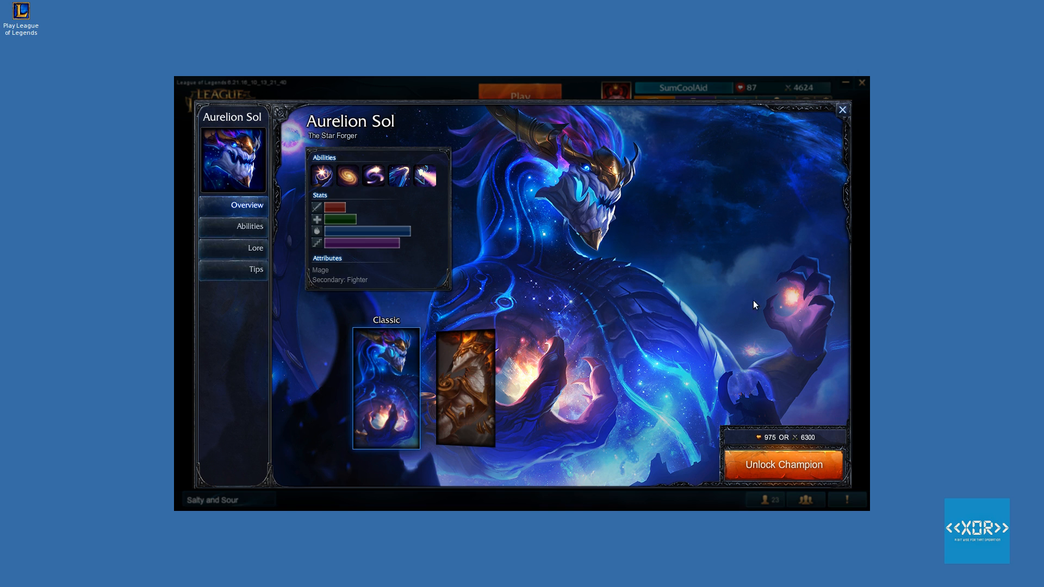
pyautogui.click(842, 110)
# Buy the Hextech Mystery Champion Shard for 1700 from the store's Hextech Crafting items and dismiss the purchase confirmation.
pyautogui.click(654, 103)
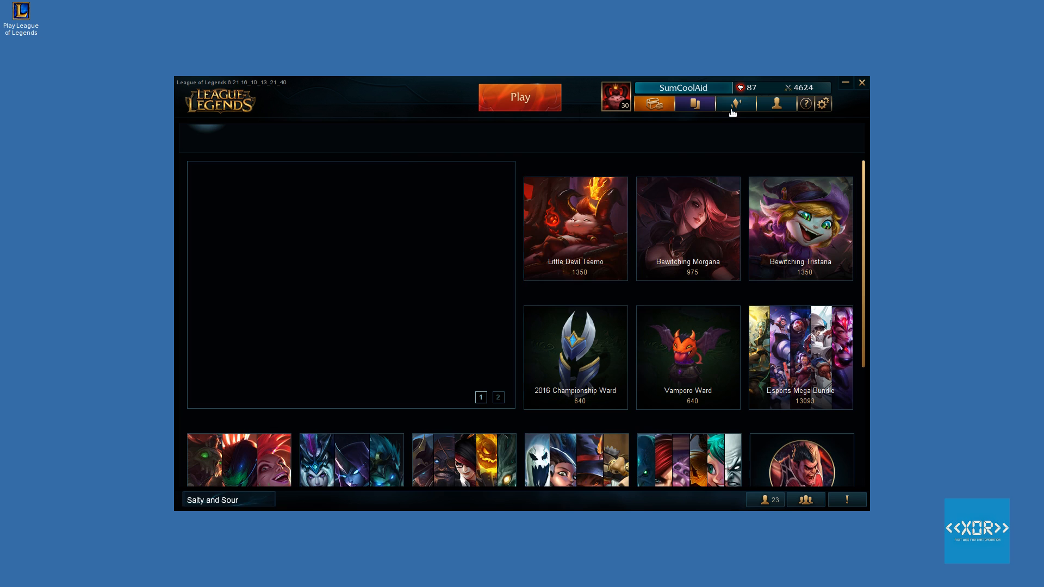
pyautogui.click(419, 147)
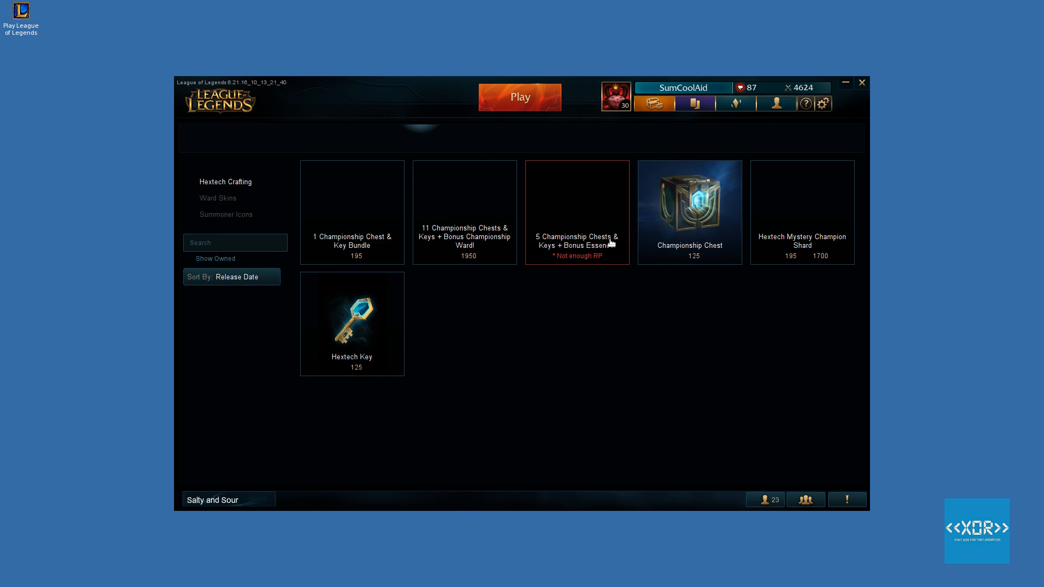
pyautogui.click(815, 243)
pyautogui.click(557, 352)
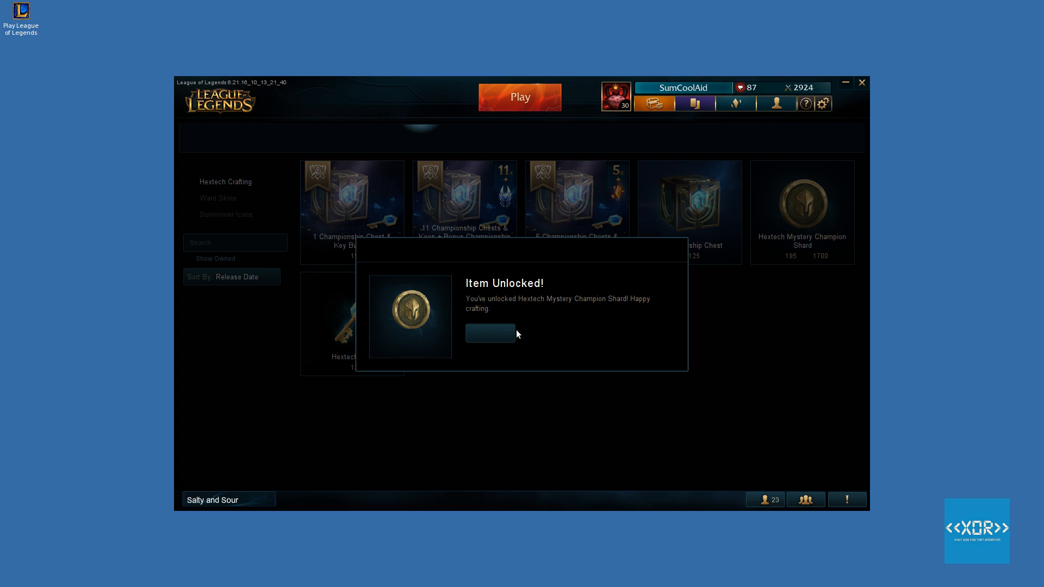
pyautogui.click(507, 332)
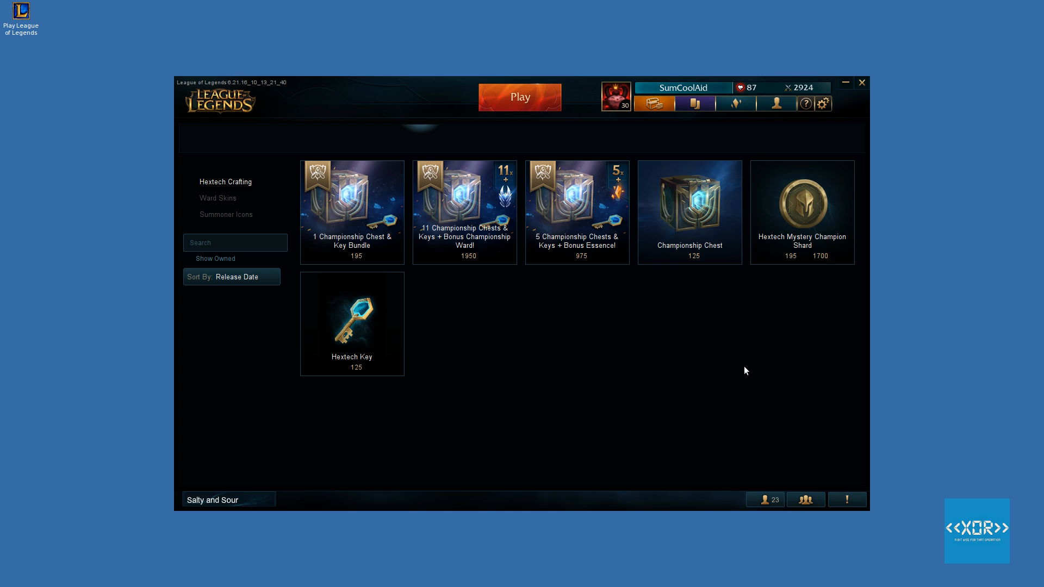